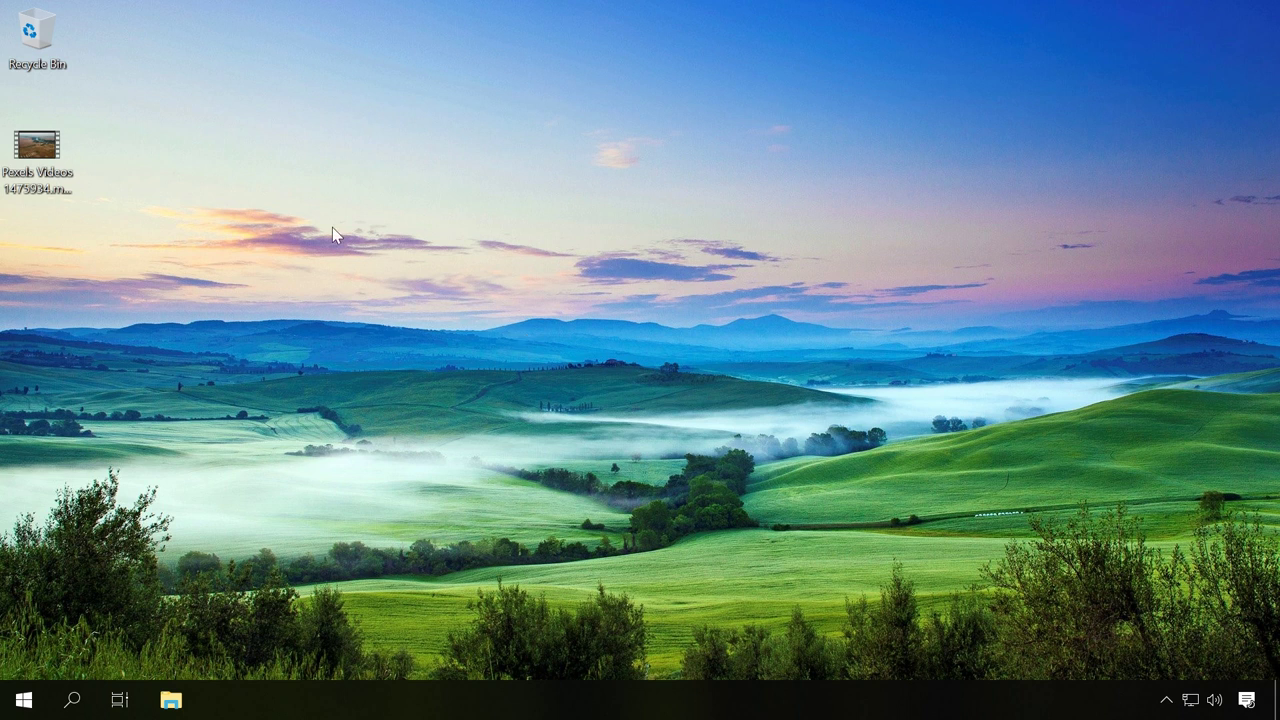
- Delete Pexels Videos 1475934.mp4 from the desktop to the Recycle Bin
left_click(37, 37)
left_click(24, 176)
right_click(24, 176)
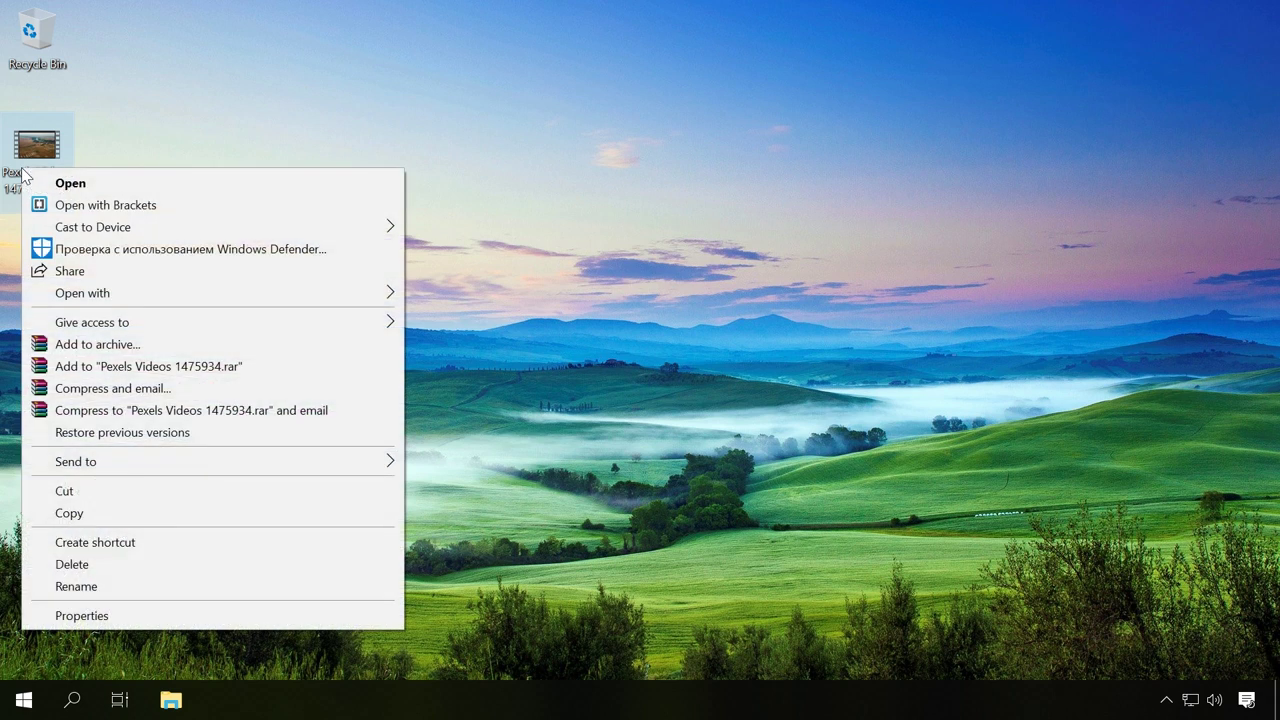
left_click(72, 566)
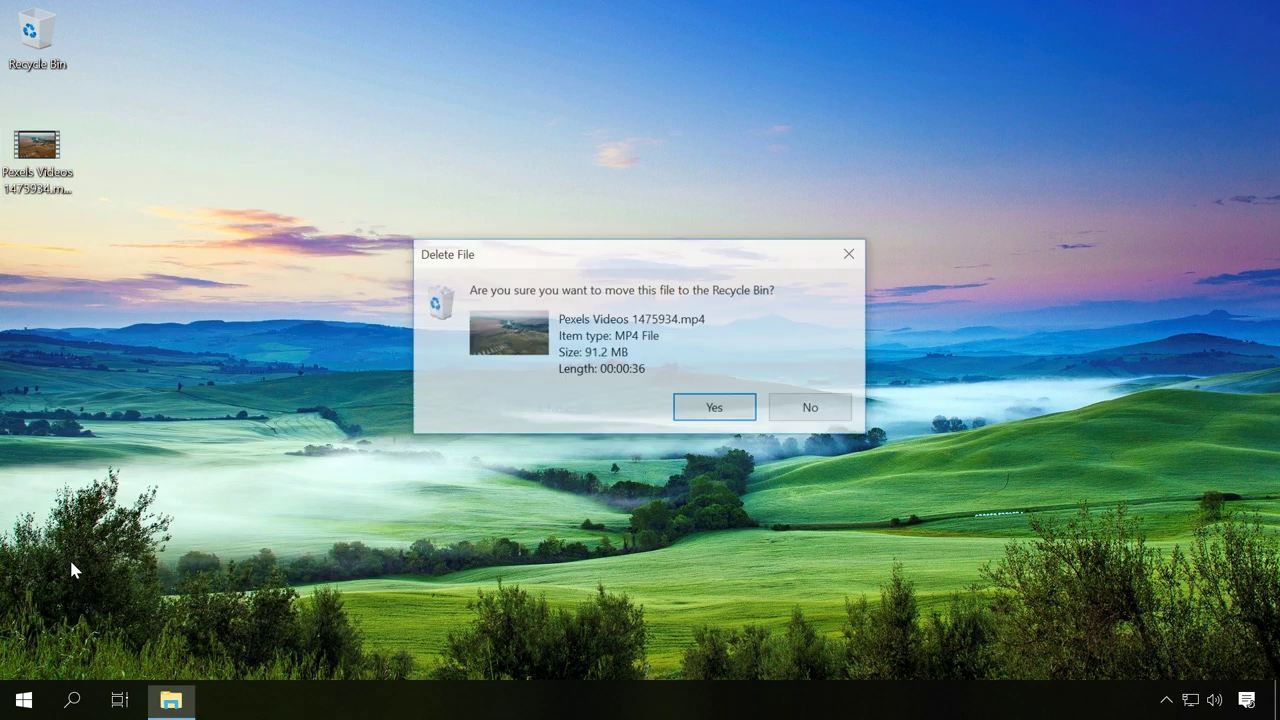
left_click(724, 412)
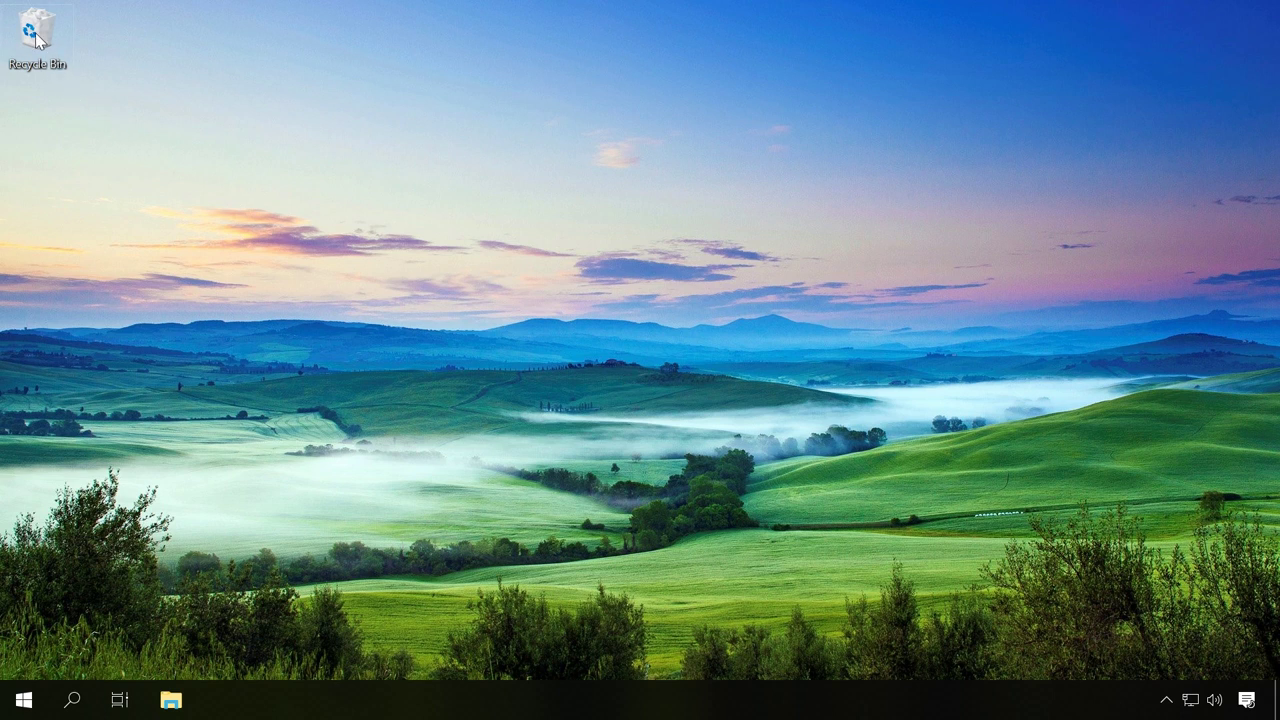
- Restore Pexels Videos 1475934.mp4 from the Recycle Bin back to the desktop, then close the bin
double_click(35, 36)
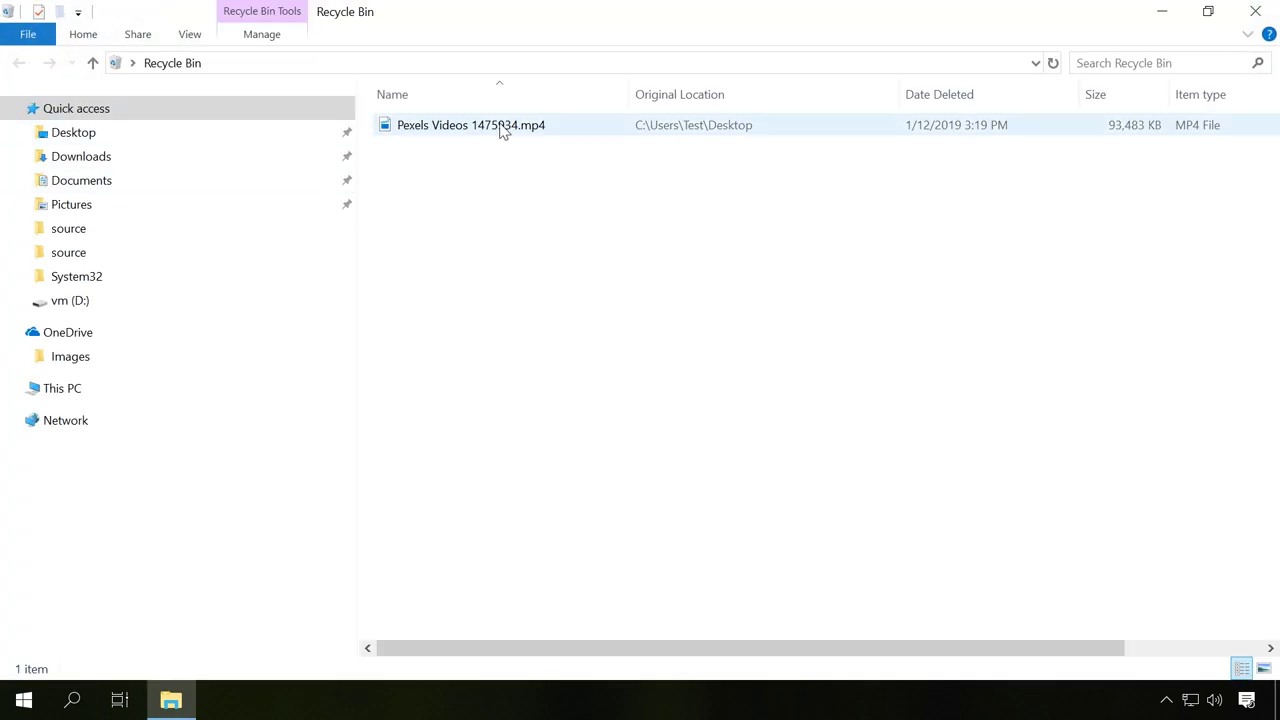
left_click(503, 131)
right_click(503, 131)
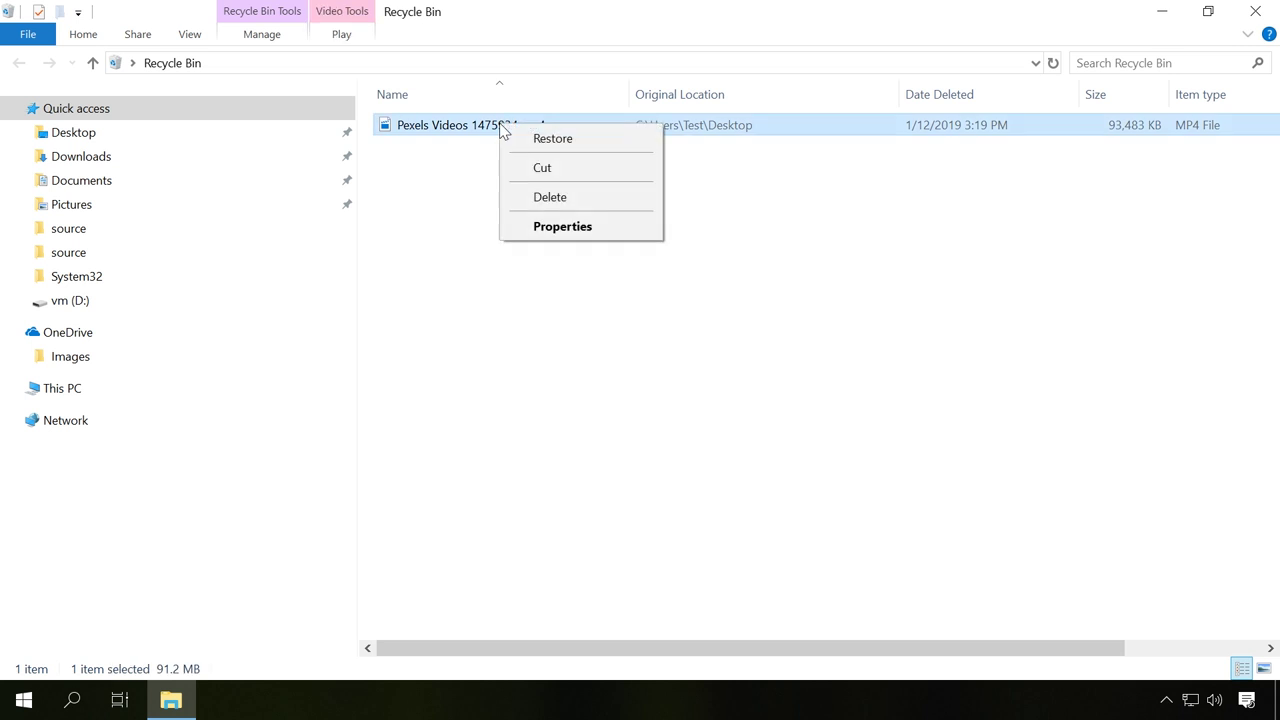
left_click(566, 142)
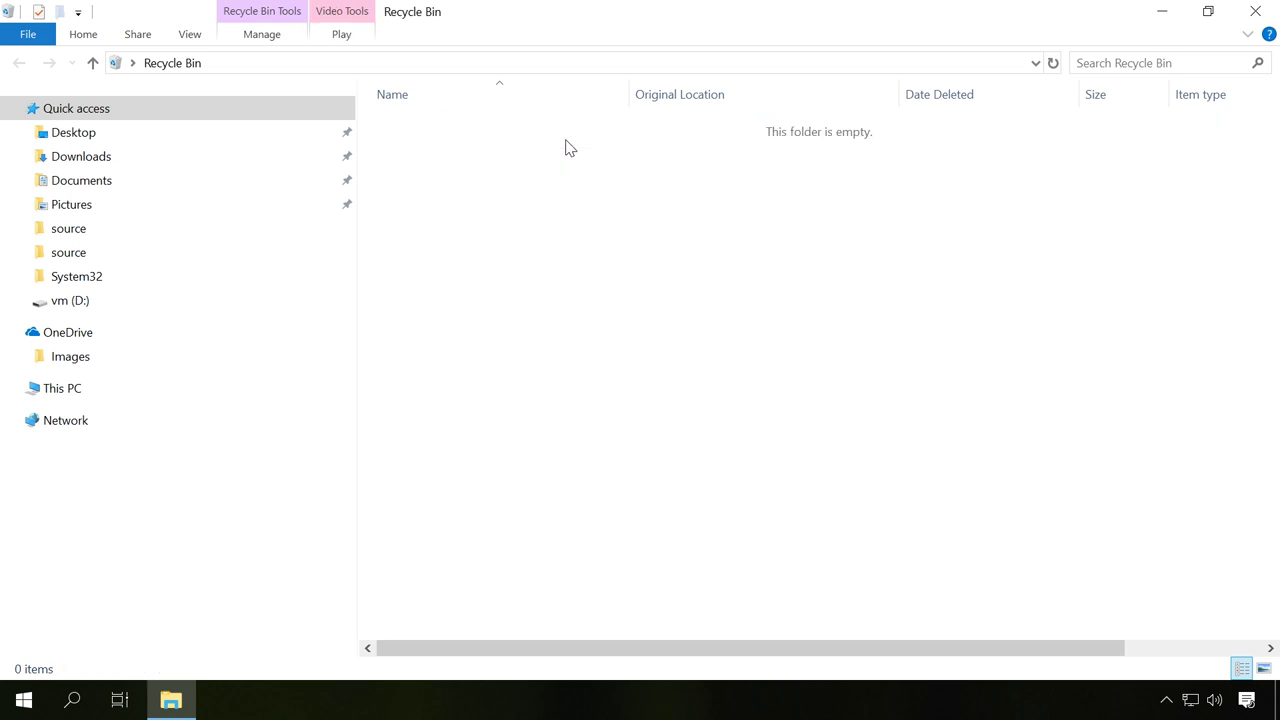
left_click(1255, 11)
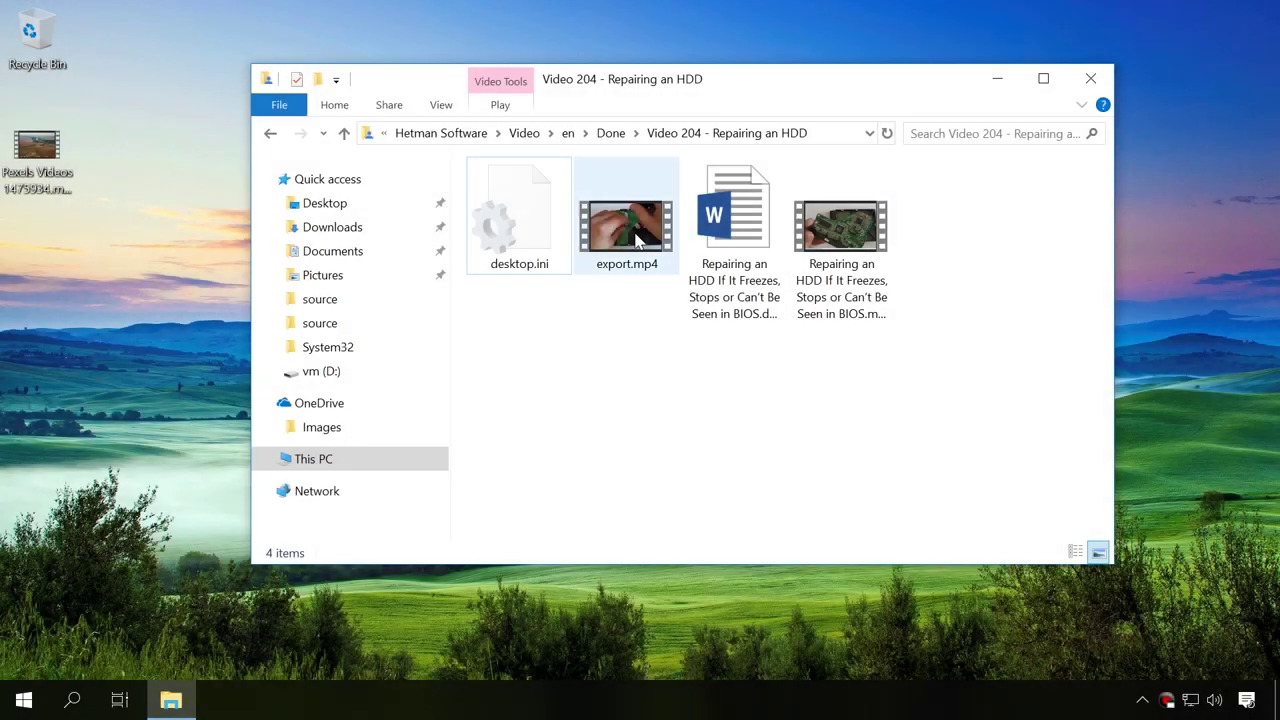
- Delete export.mp4 and confirm the CARD (F:) drive is now empty
left_click(635, 238)
right_click(636, 237)
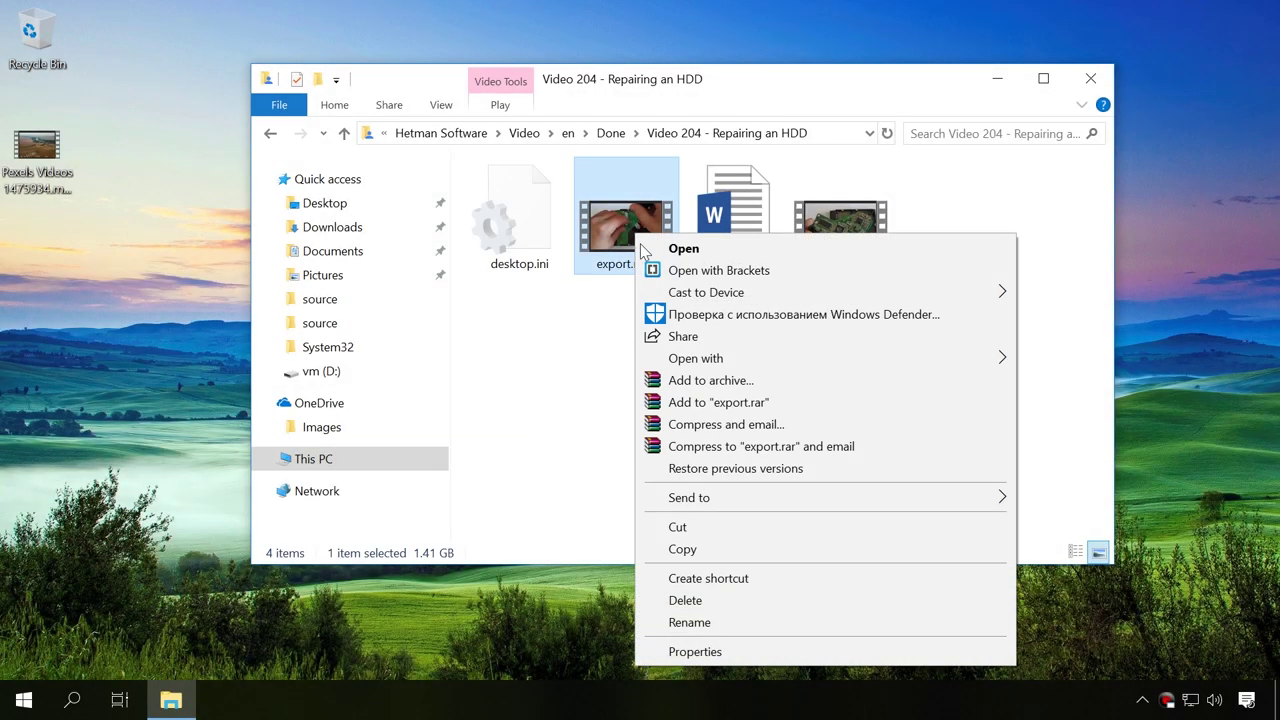
left_click(712, 600)
left_click(727, 412)
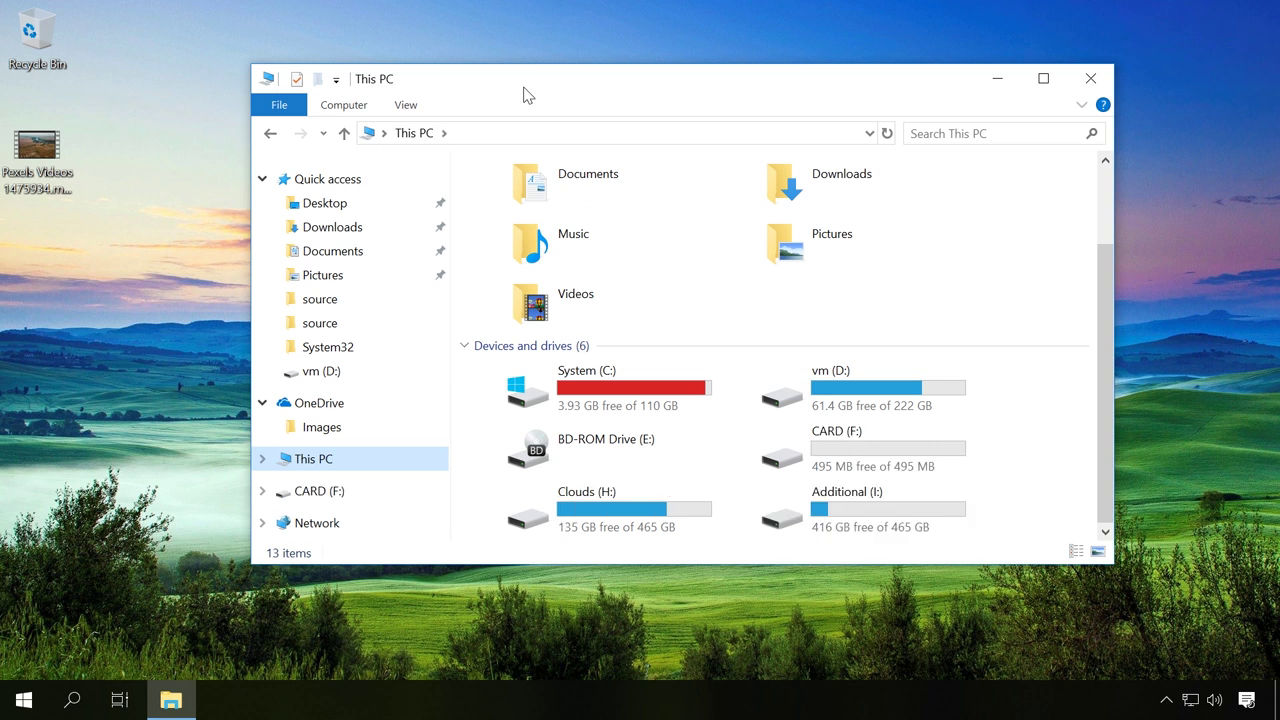
double_click(835, 438)
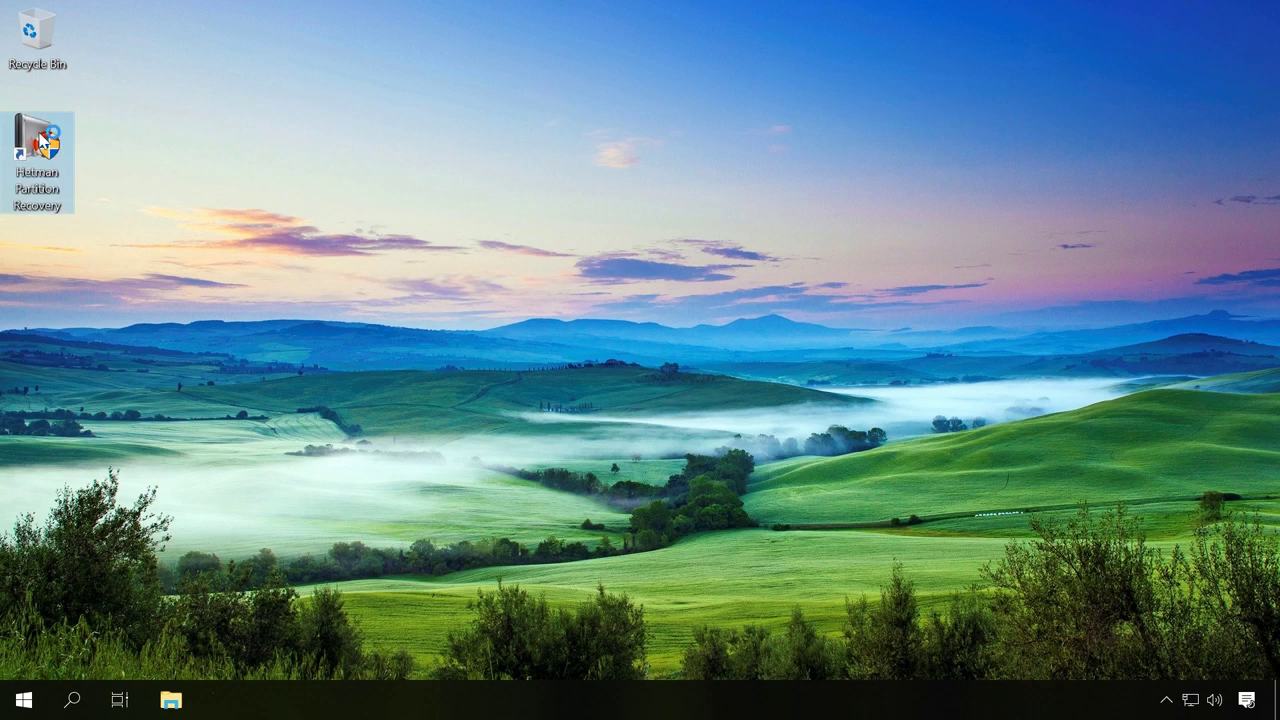
- Launch Hetman Partition Recovery from the desktop shortcut, close the welcome wizard and maximize the window
double_click(38, 140)
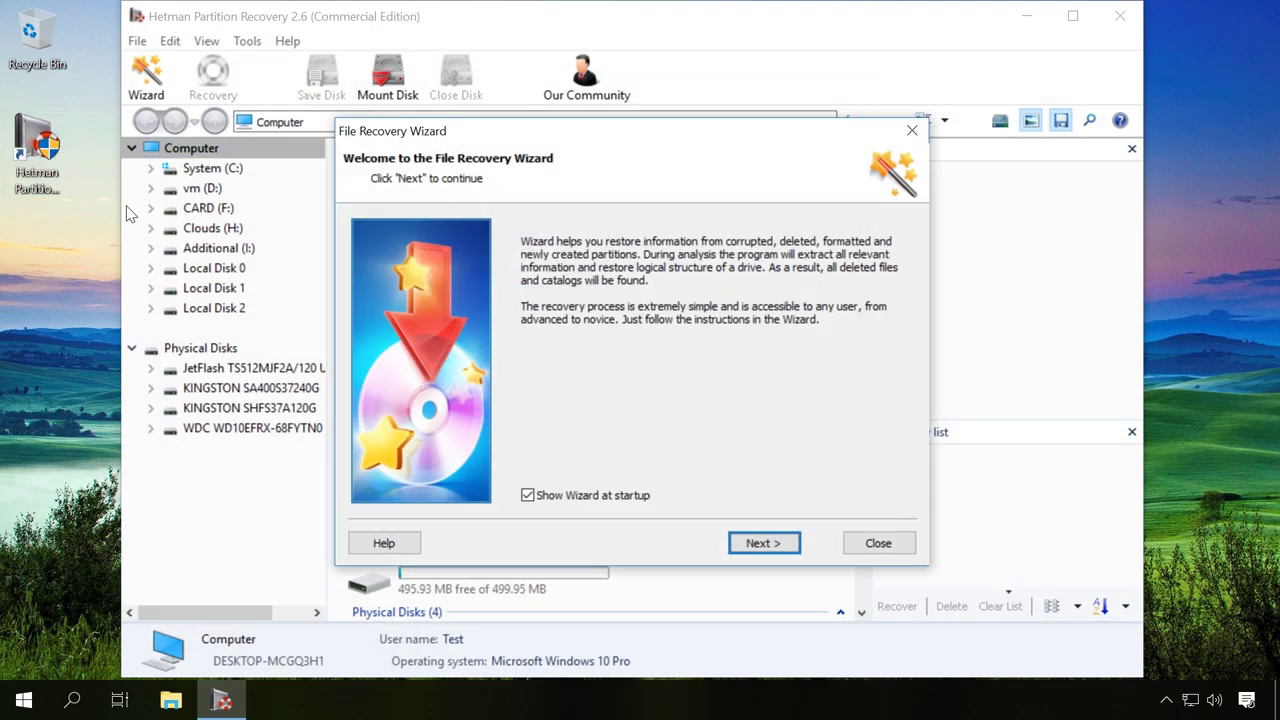
left_click(879, 547)
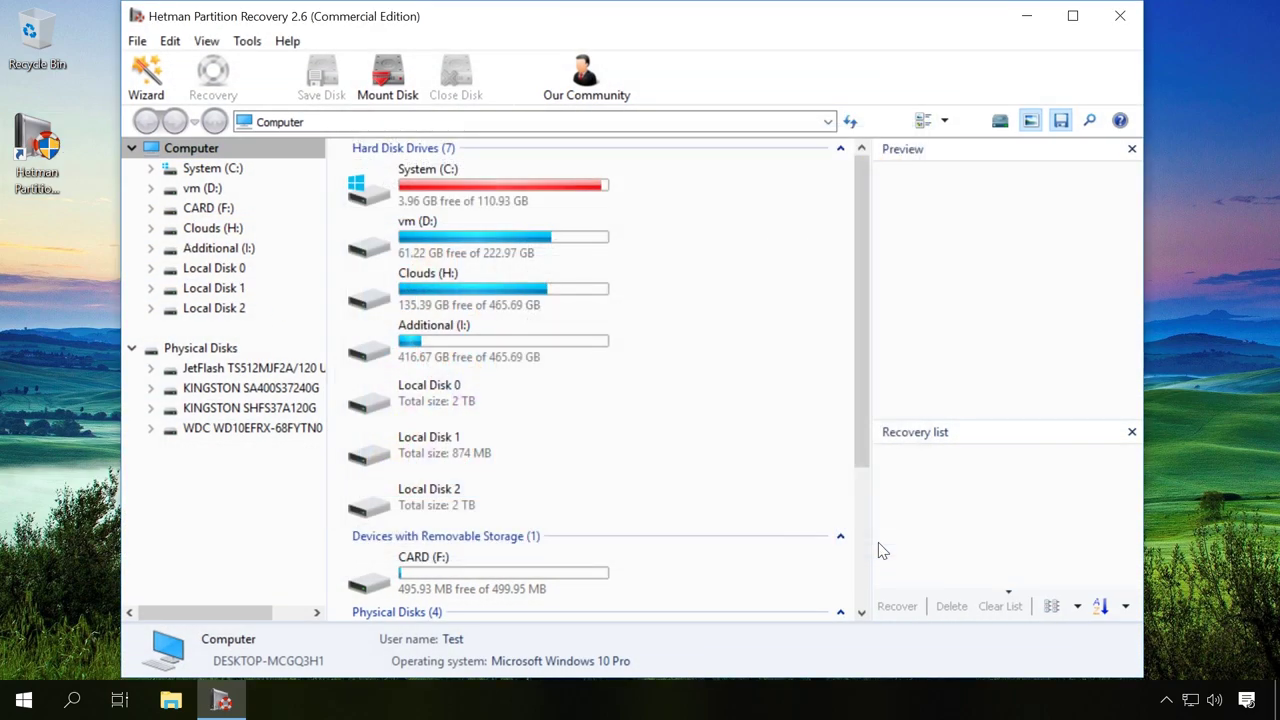
left_click(1082, 12)
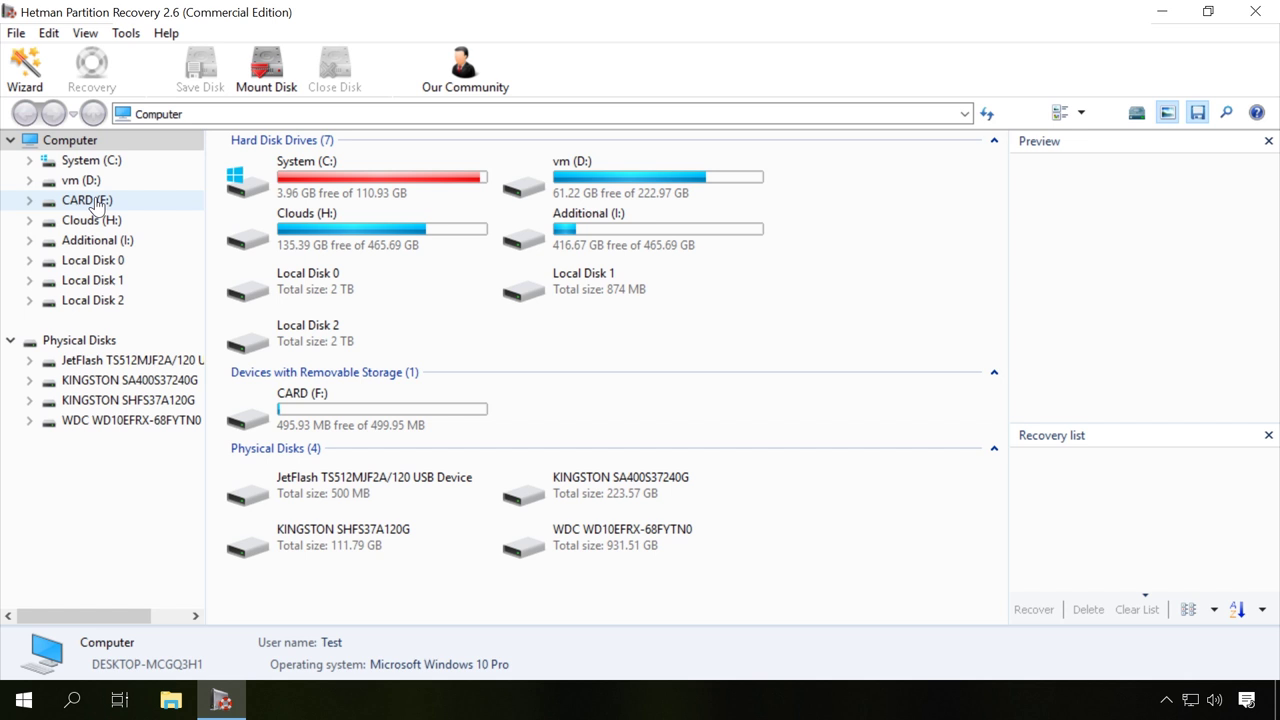
- Run a Fast scan of CARD (F:) to list its six deleted Pexels MP4 videos
double_click(95, 205)
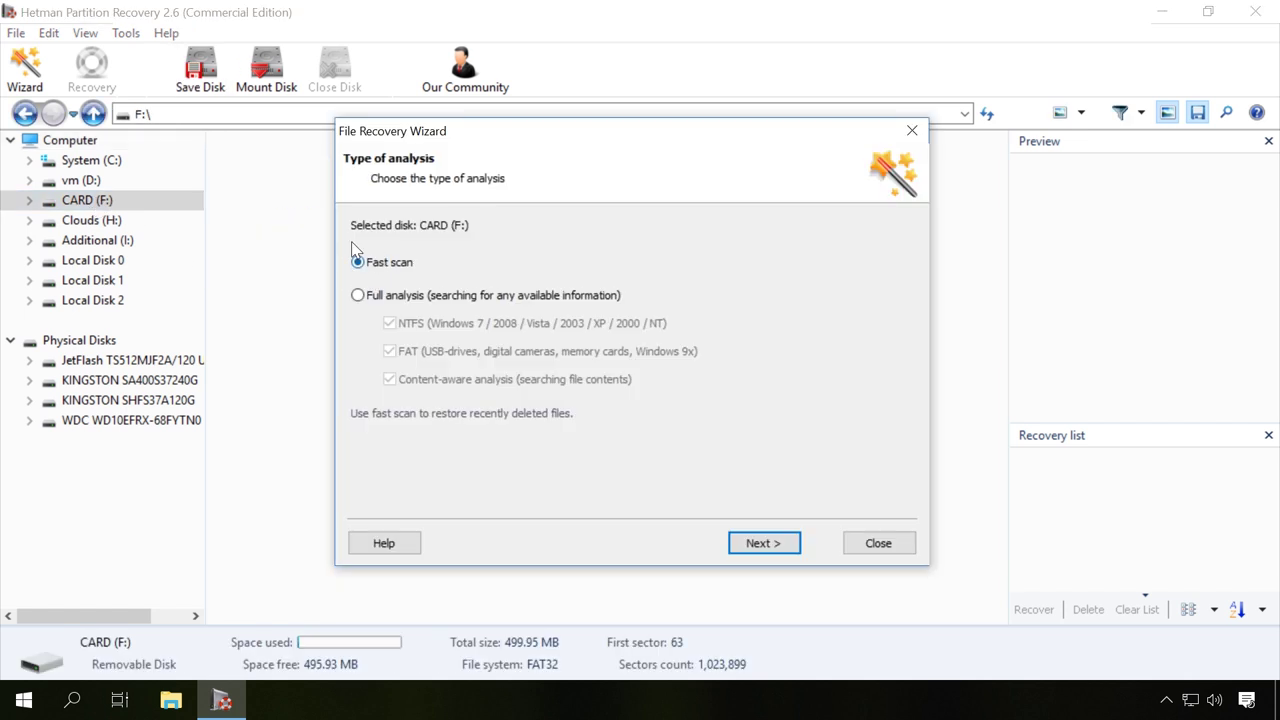
left_click(762, 544)
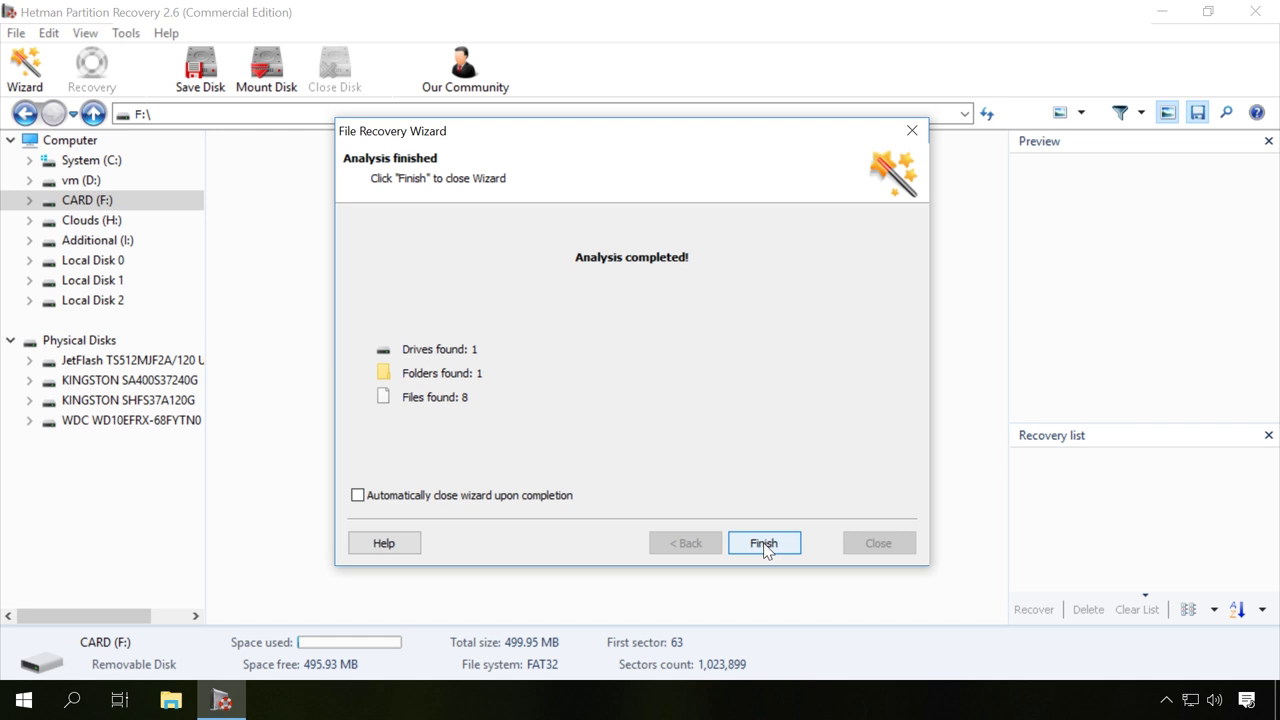
left_click(763, 543)
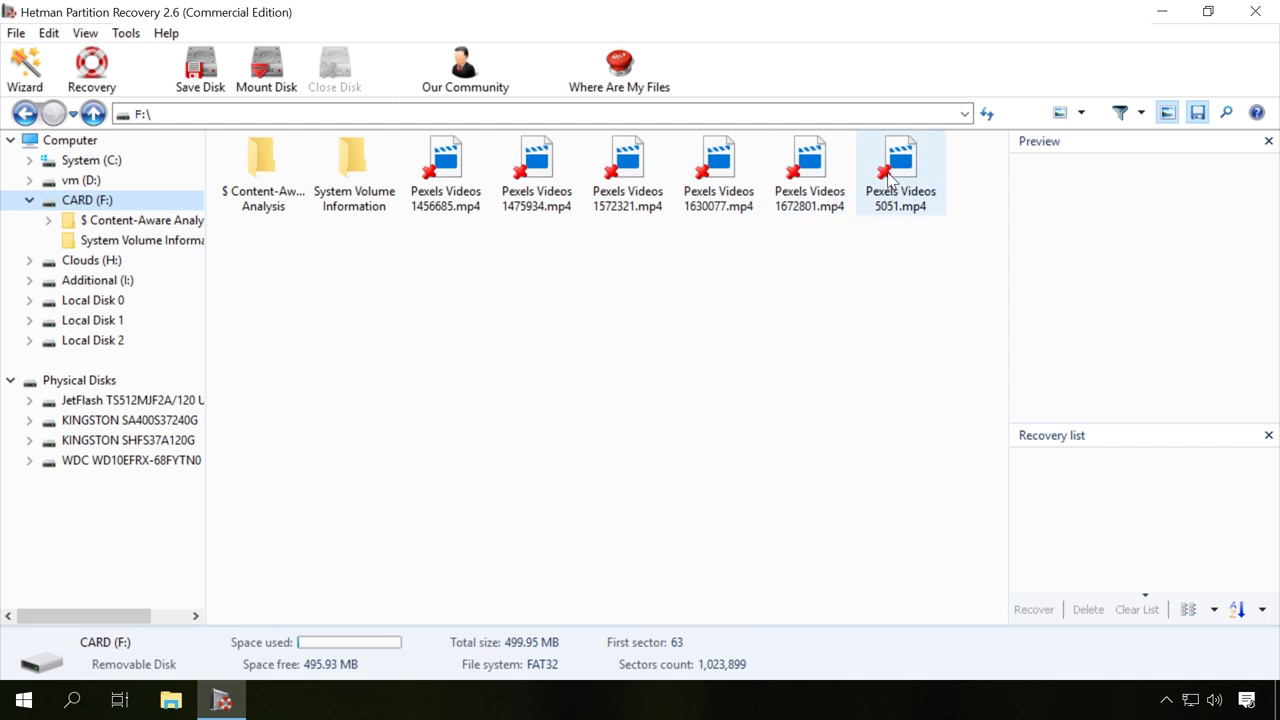
- Preview videos 5051 and 1672801, then drag Pexels Videos 1630077, 1672801 and 5051 into the recovery list
left_click(888, 176)
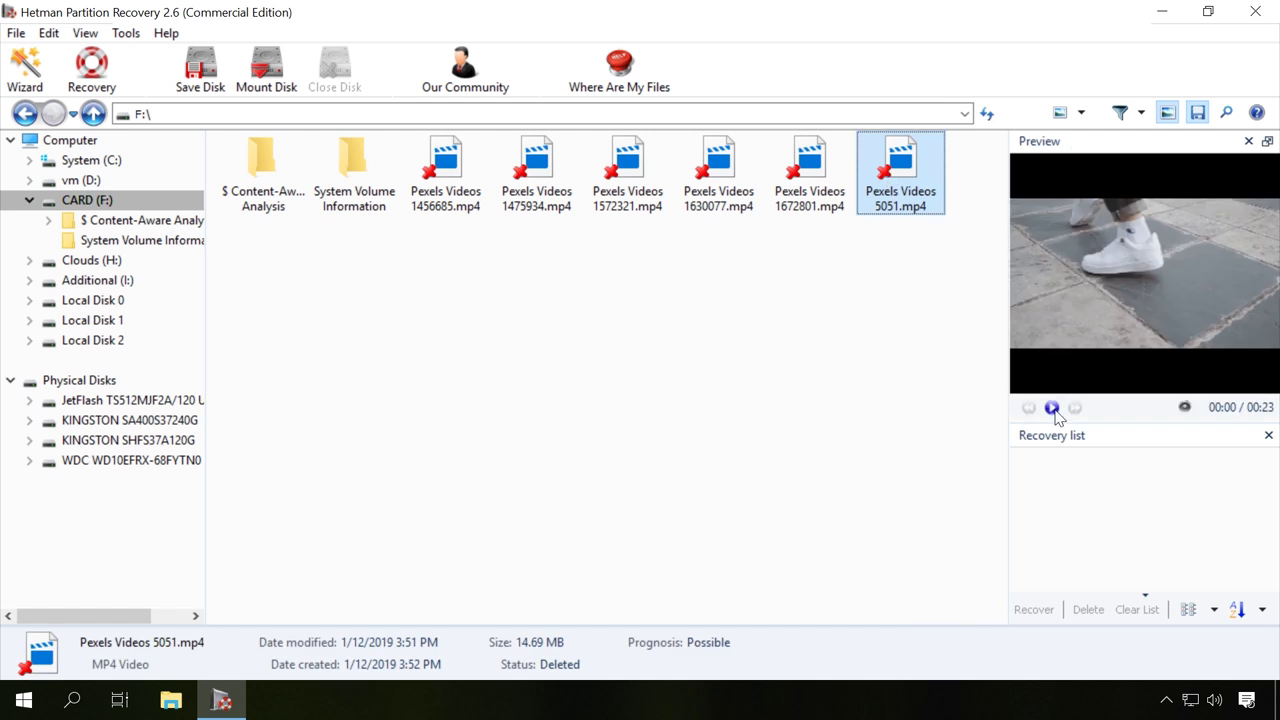
left_click(1051, 407)
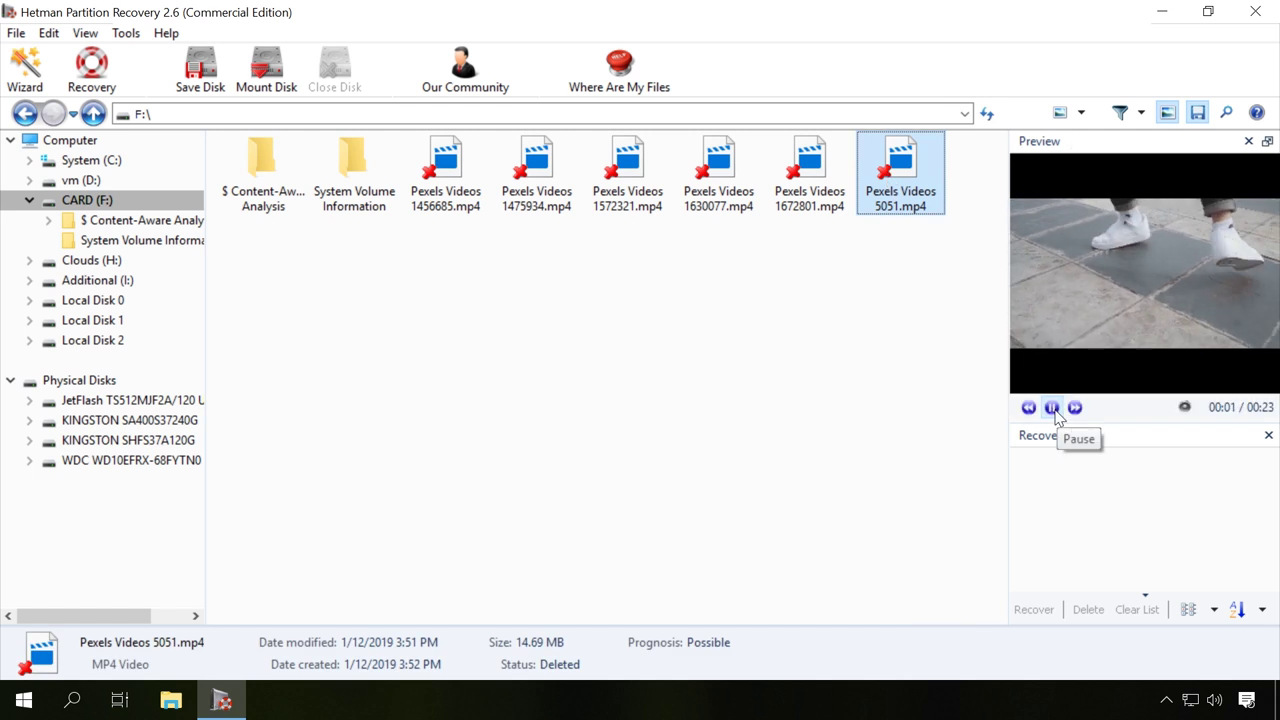
left_click(1052, 407)
left_click(808, 158)
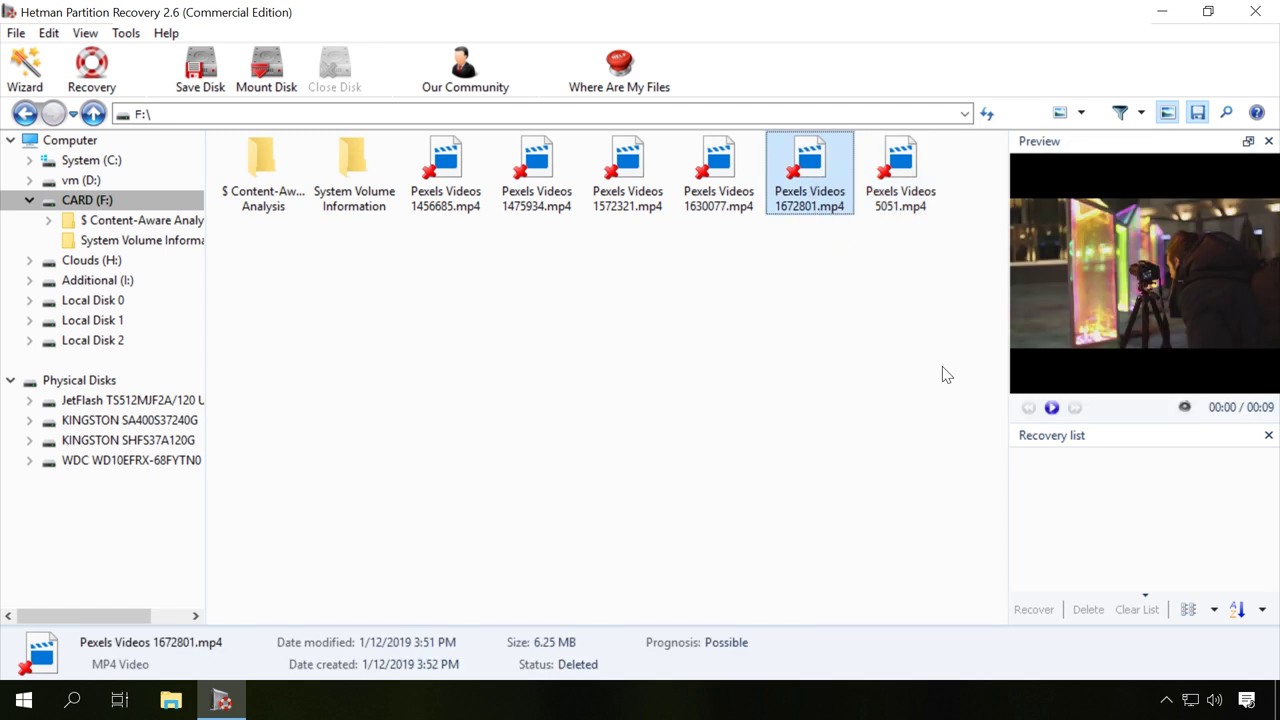
left_click(1052, 407)
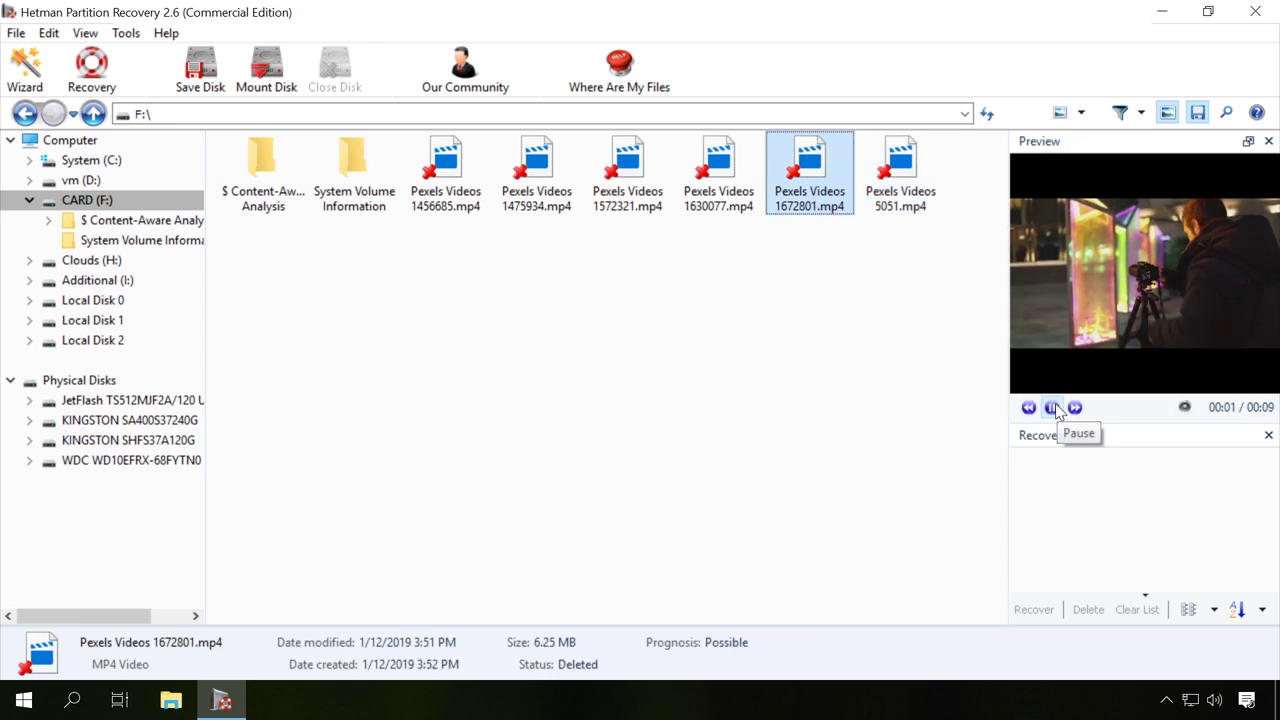
left_click(1054, 406)
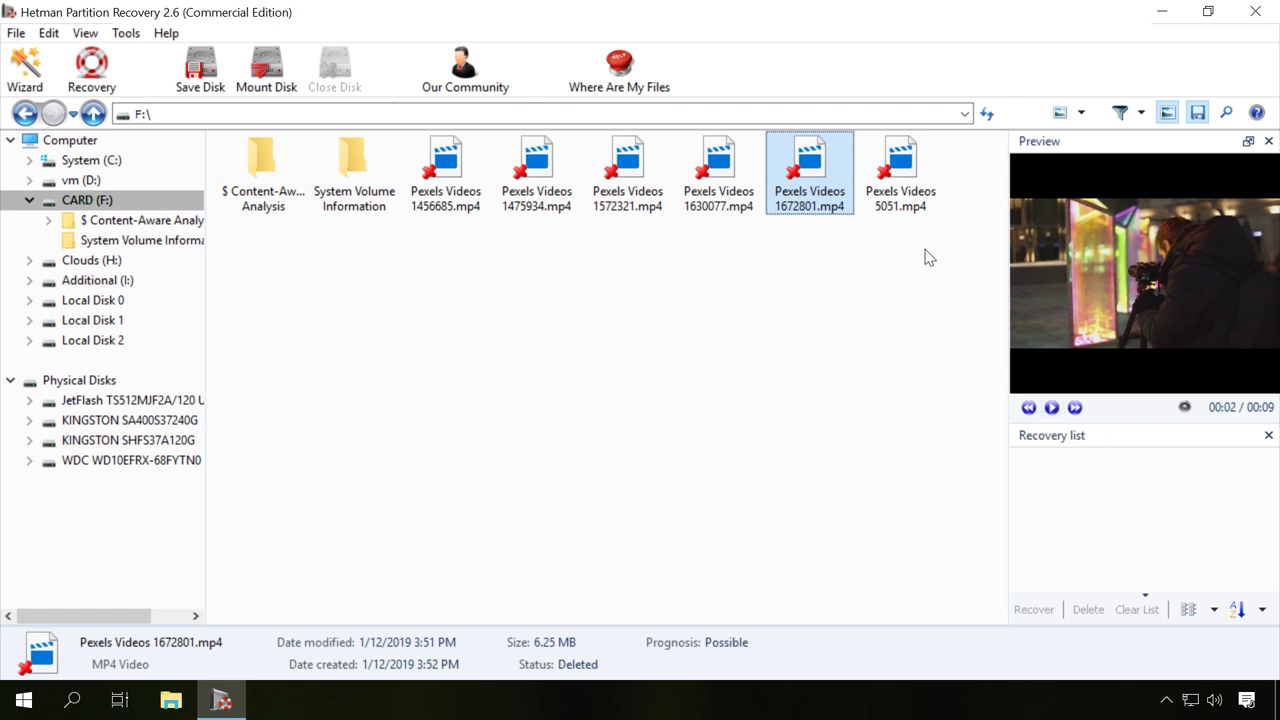
left_click_drag(940, 252, 718, 170)
left_click_drag(1062, 515, 1075, 483)
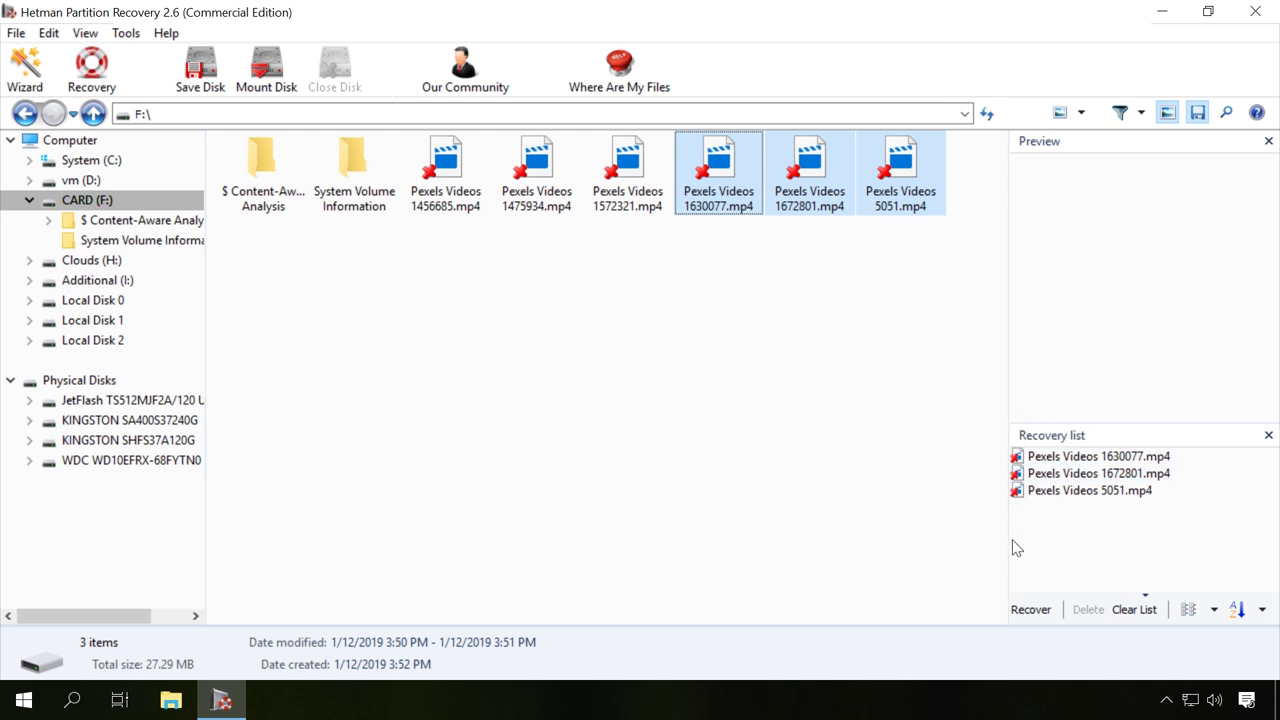
- Save the three listed videos to the hard disk, appending recovery\ to the Desktop destination path
left_click(1031, 609)
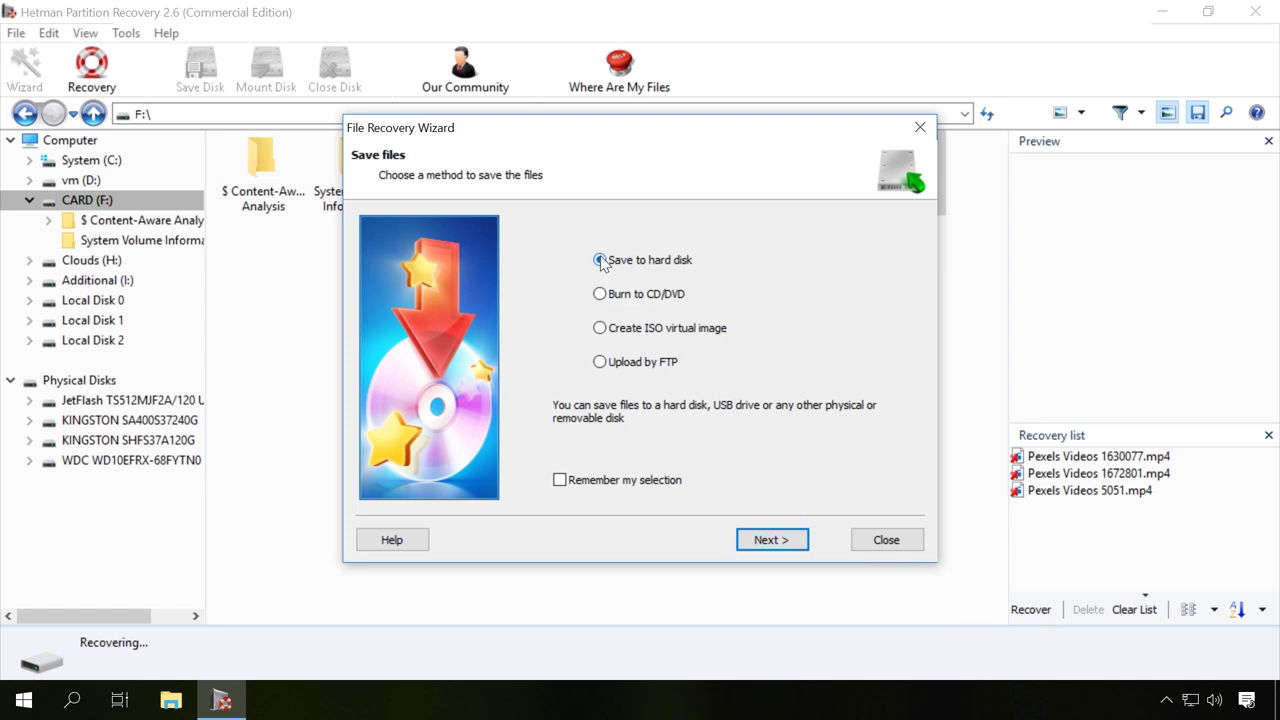
left_click(768, 539)
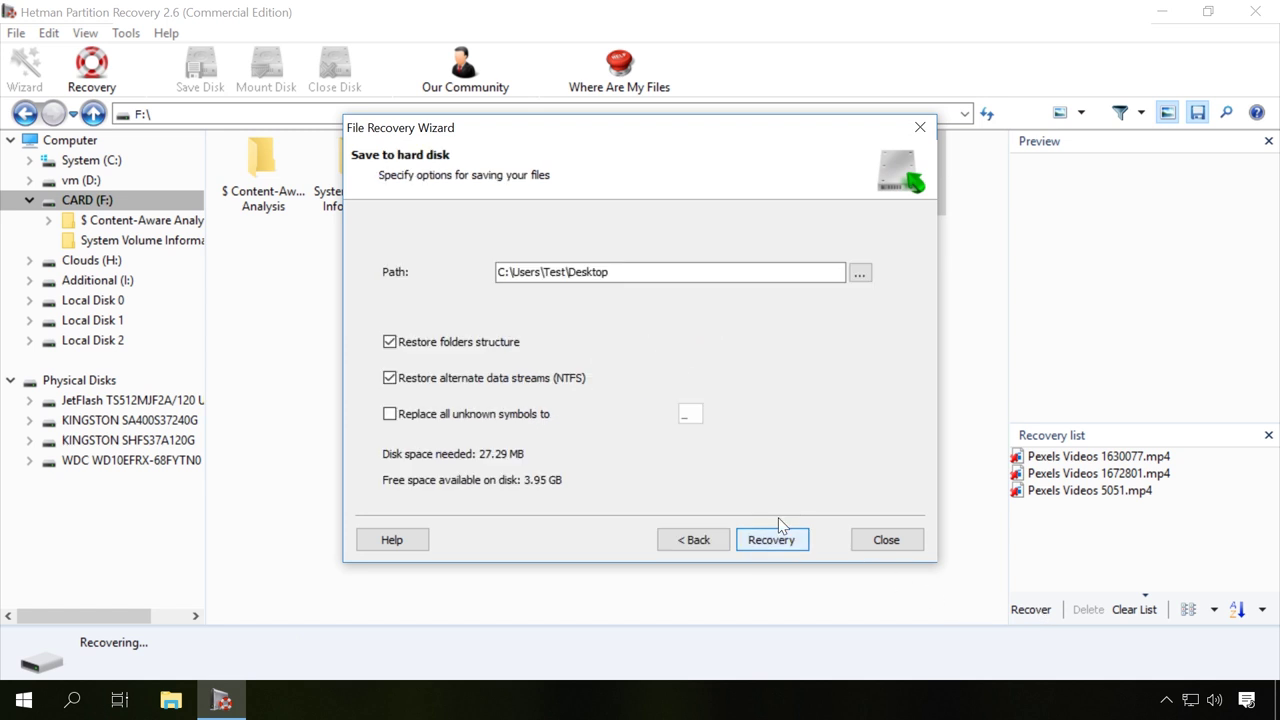
left_click(624, 273)
type("recovery\\")
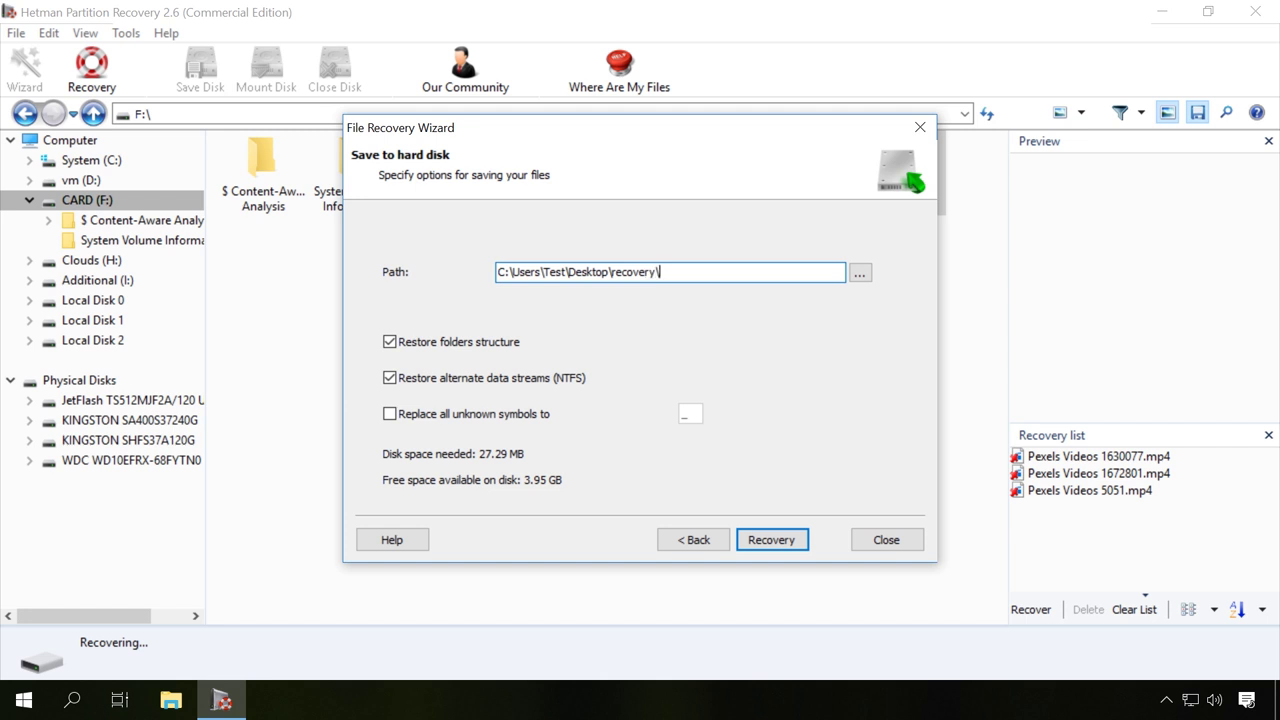
left_click(766, 544)
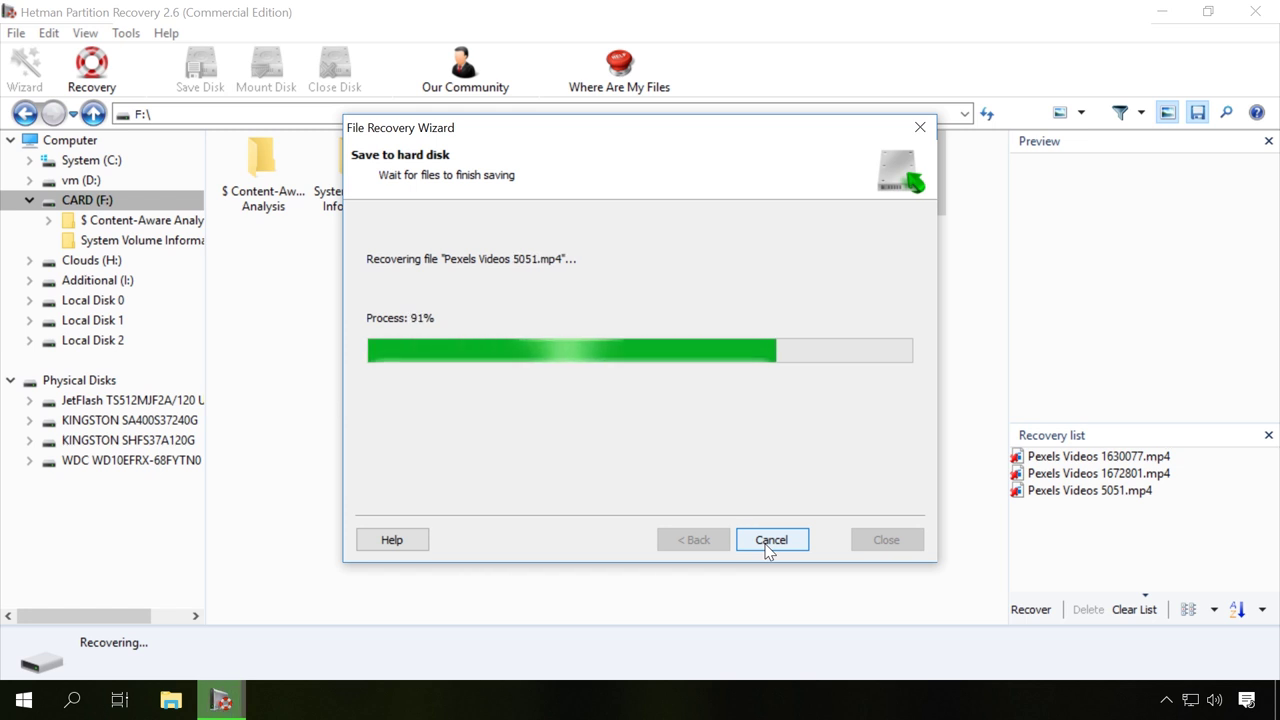
left_click(768, 541)
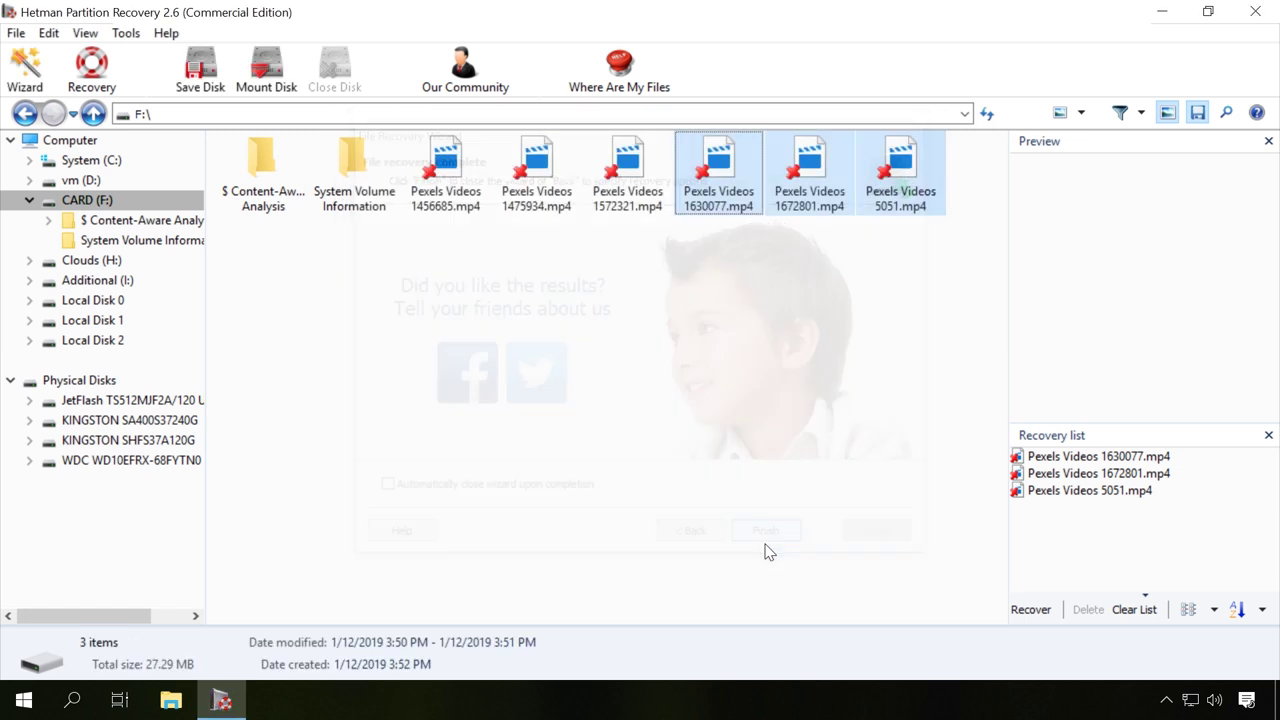
- Minimize the program and open the desktop 'recovery' folder to view Pexels Videos 1630077.mp4
left_click(1162, 12)
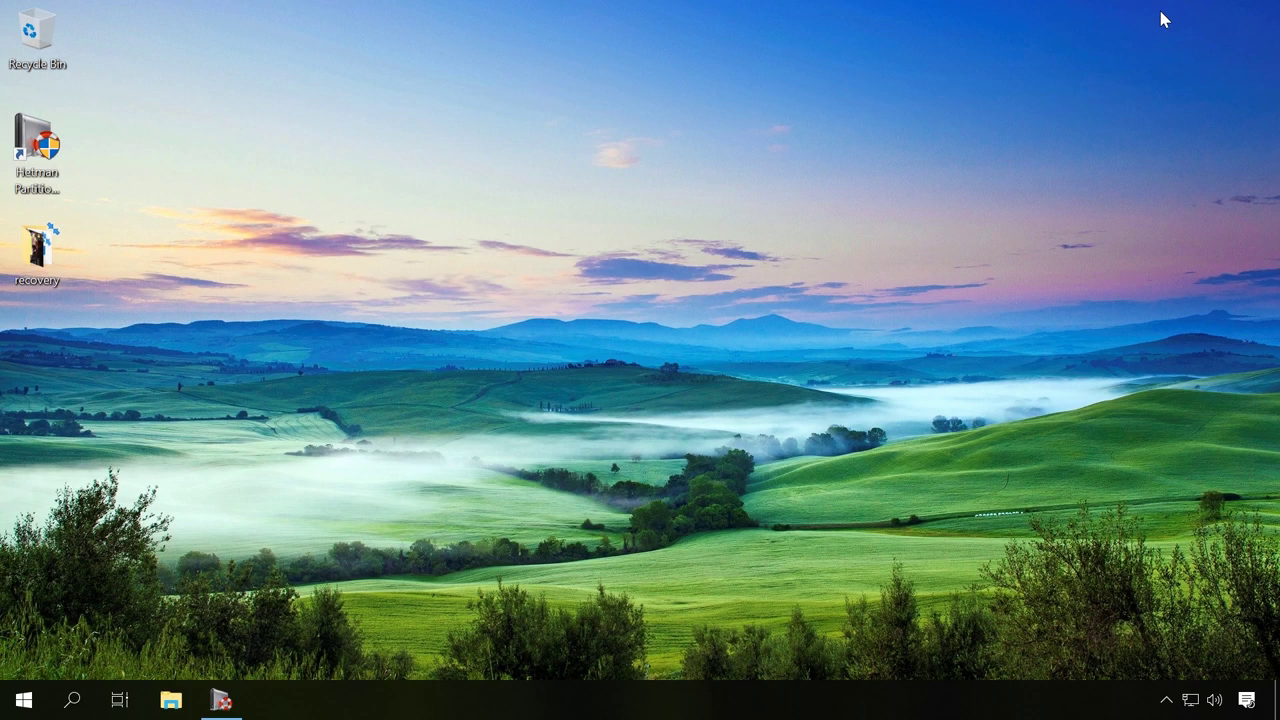
double_click(36, 250)
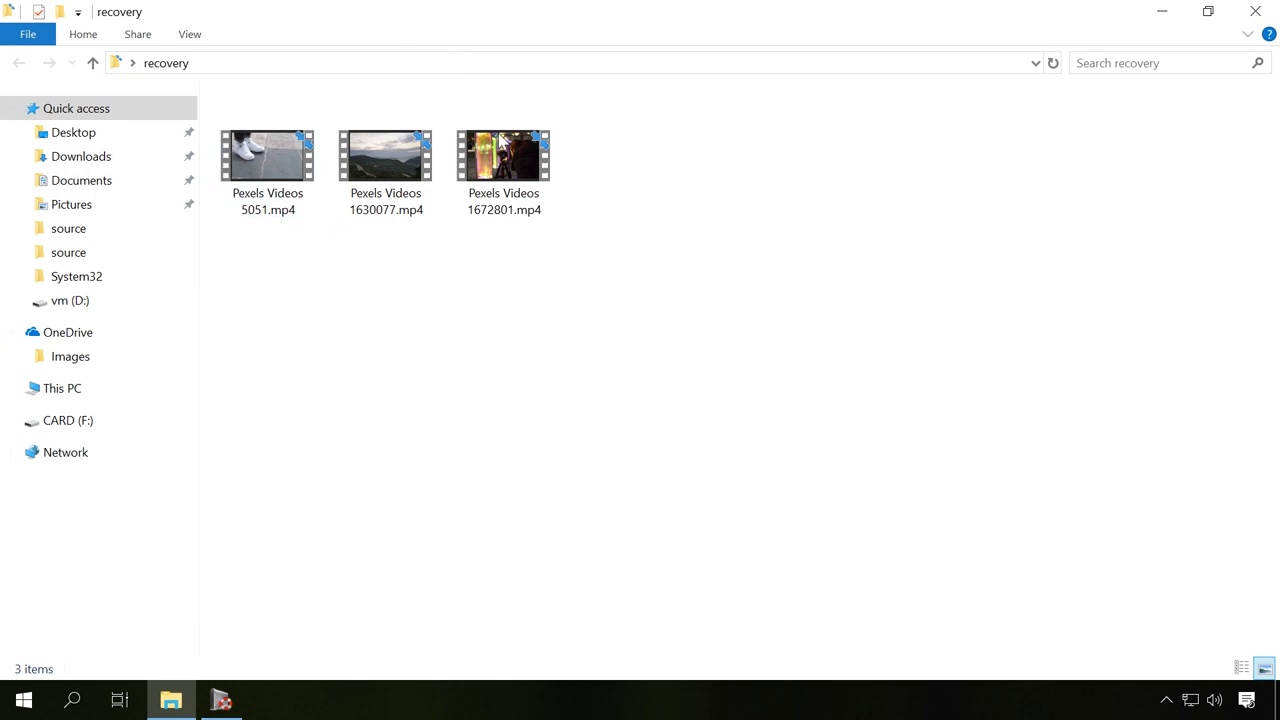
left_click(374, 160)
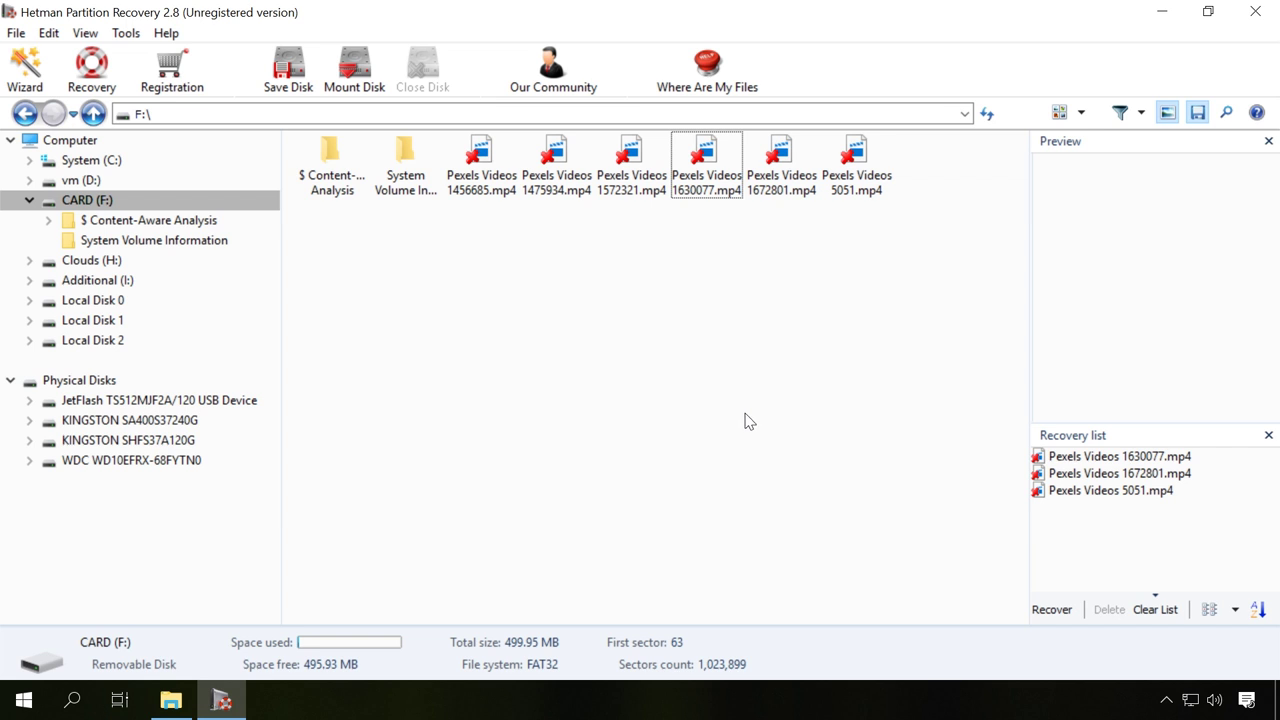
- Run Content-Aware Analysis on CARD (F:) for Video files only, excluding Archives, Audio, Databases, Documents and Images
left_click(155, 222)
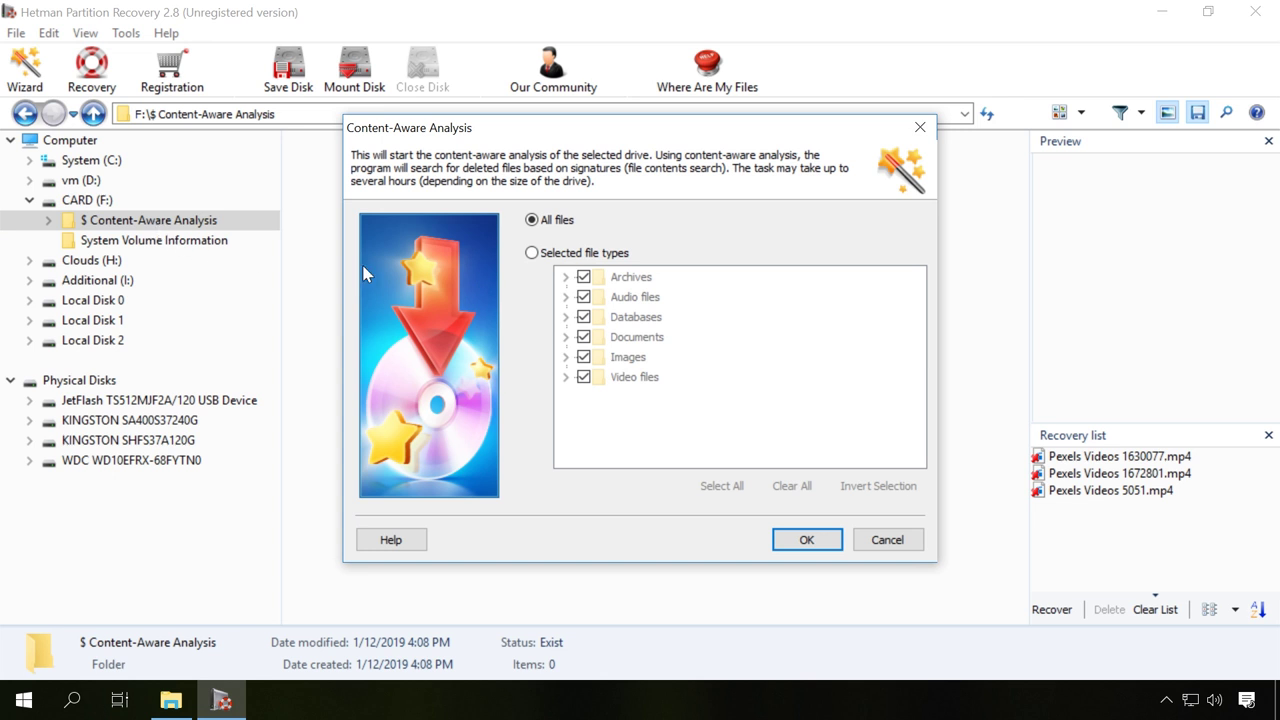
left_click(535, 253)
left_click(584, 278)
left_click(584, 297)
left_click(584, 317)
left_click(584, 337)
left_click(584, 357)
left_click(565, 378)
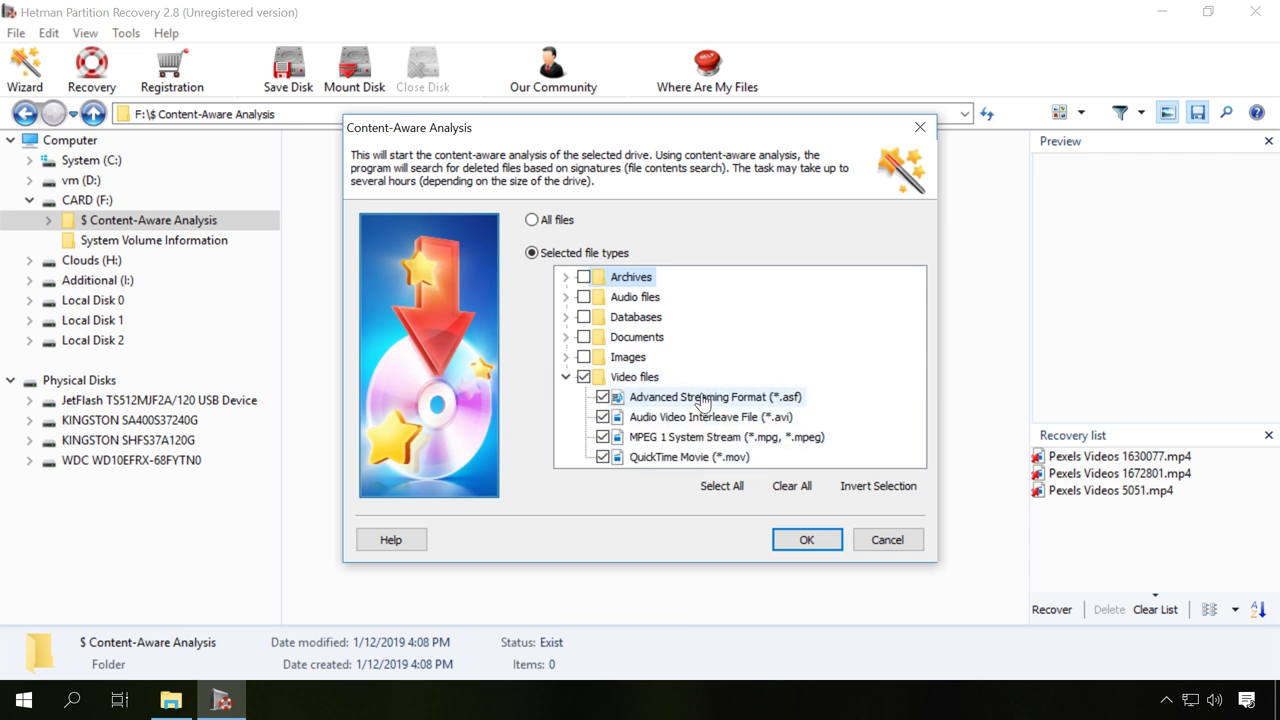
left_click(634, 377)
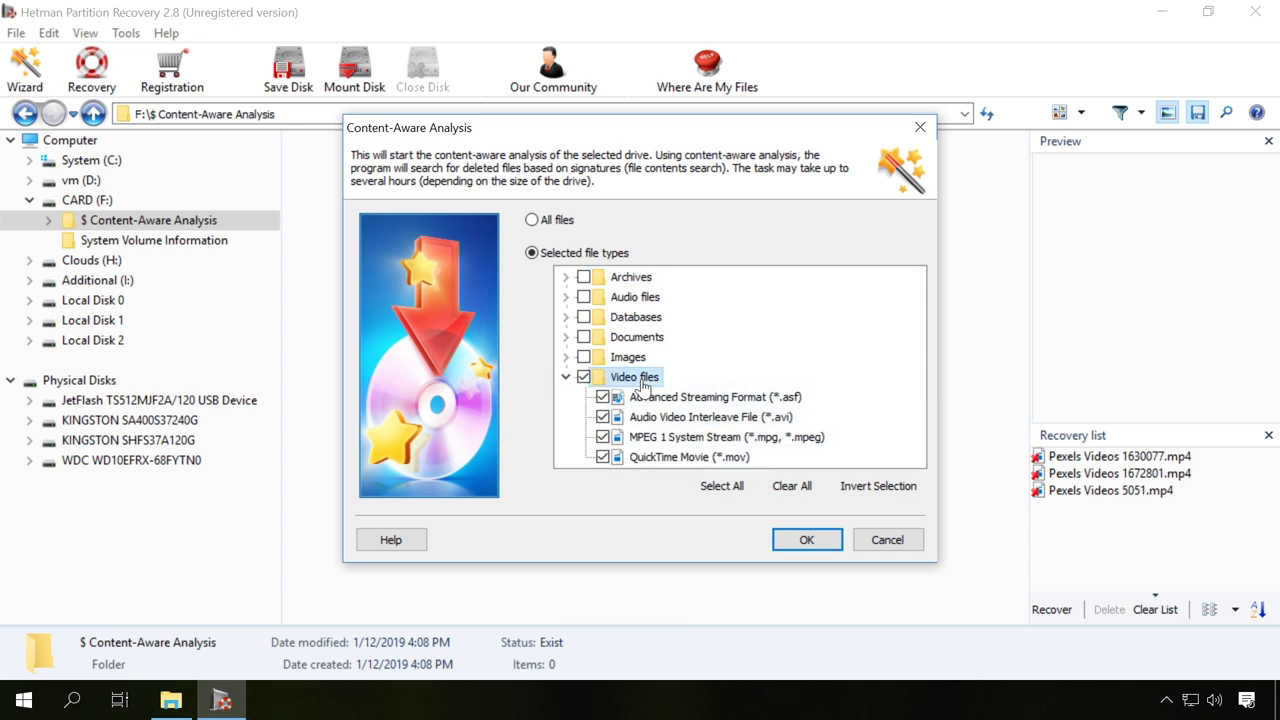
left_click(806, 541)
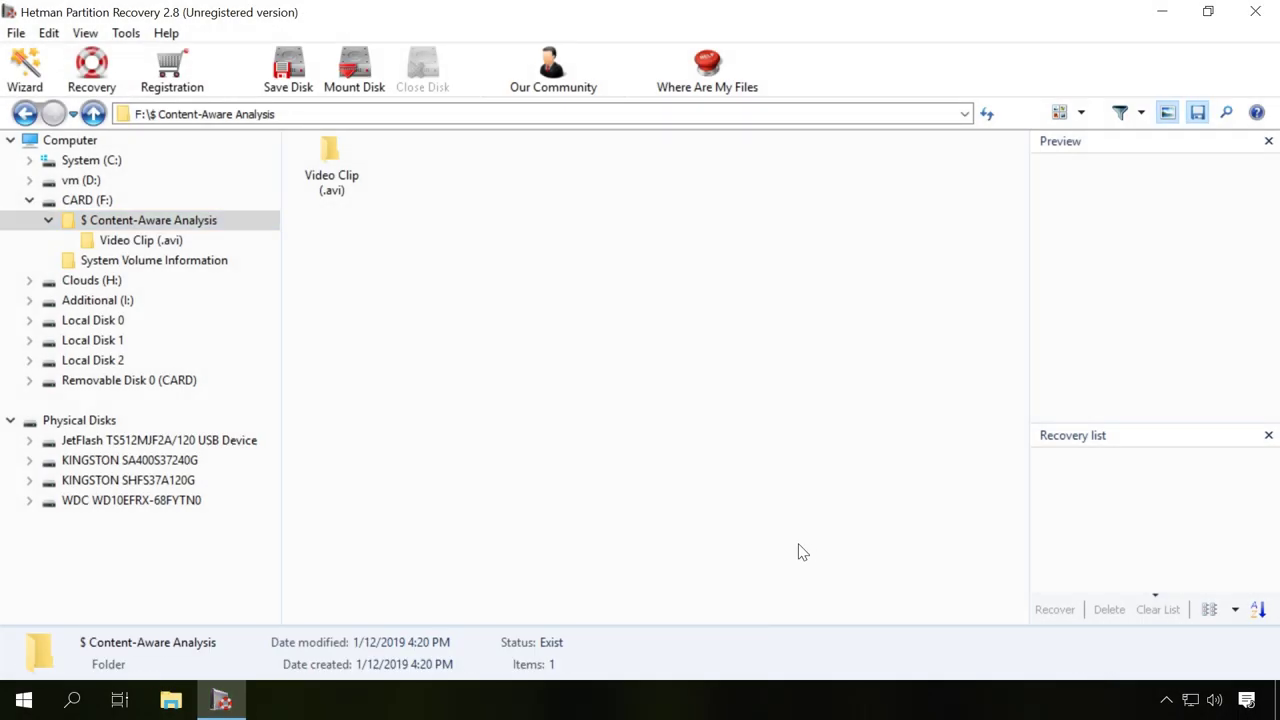
- Open the Video Clip (.avi) folder and play previews of File 00001.avi and File 00002.avi
double_click(343, 171)
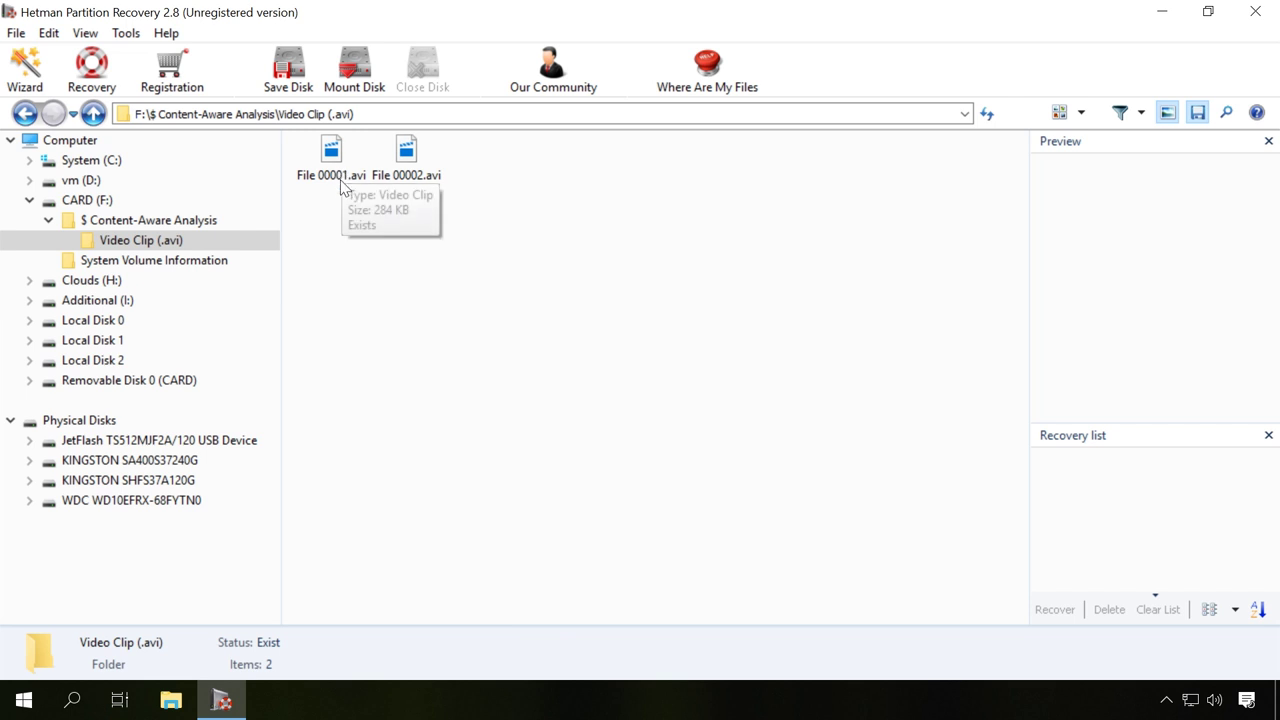
left_click(341, 176)
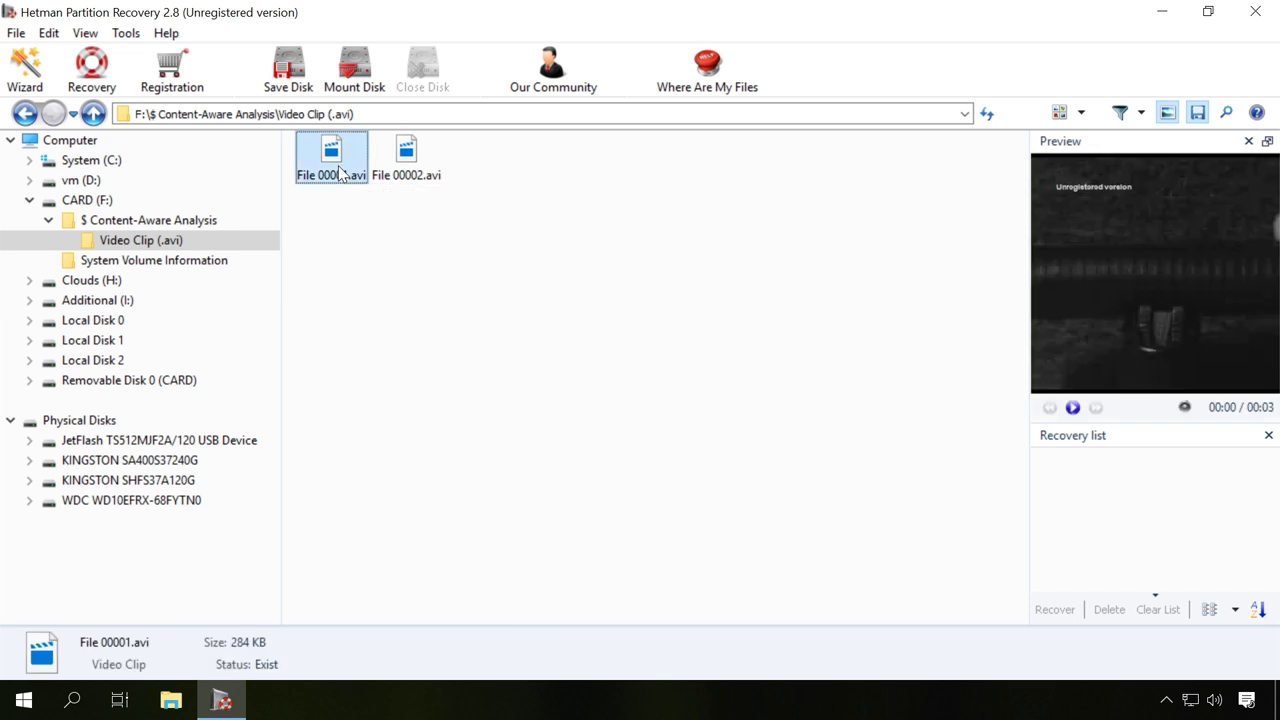
left_click(1072, 407)
left_click(406, 155)
left_click(1072, 407)
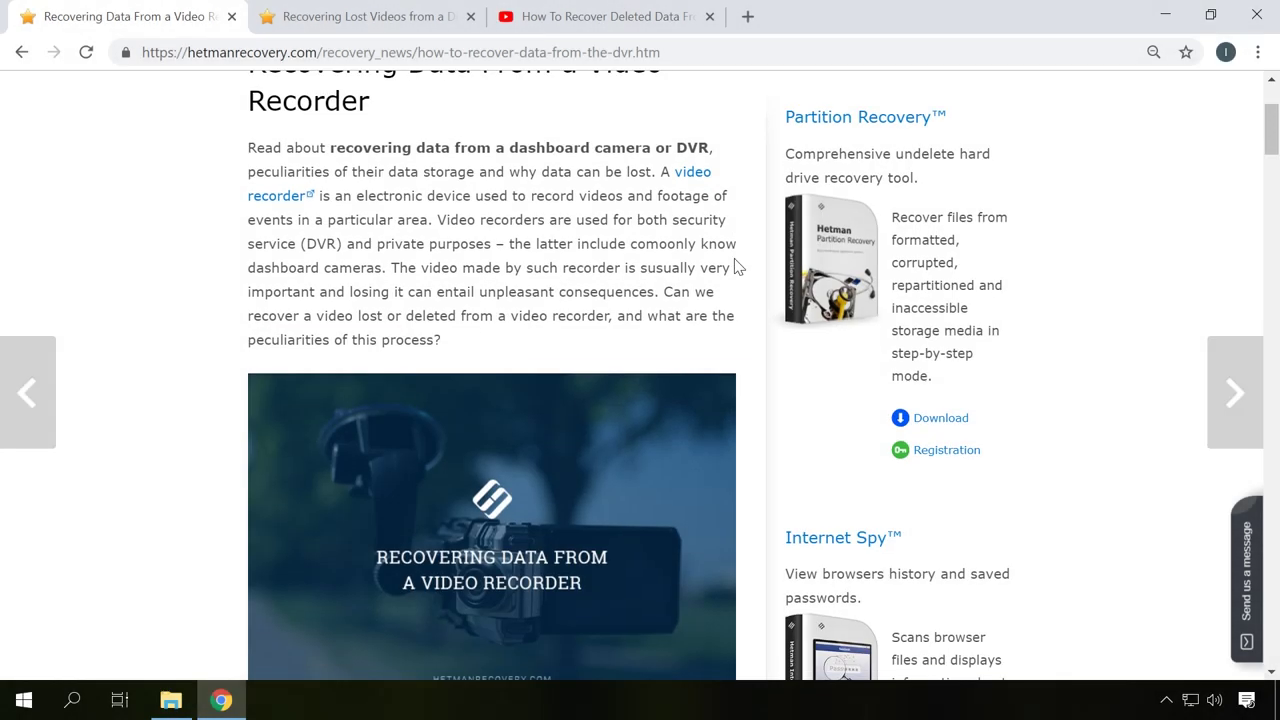
- Scroll through the hetmanrecovery.com articles on video recorder and digital video camera recovery
scroll(737, 266, "down", 8)
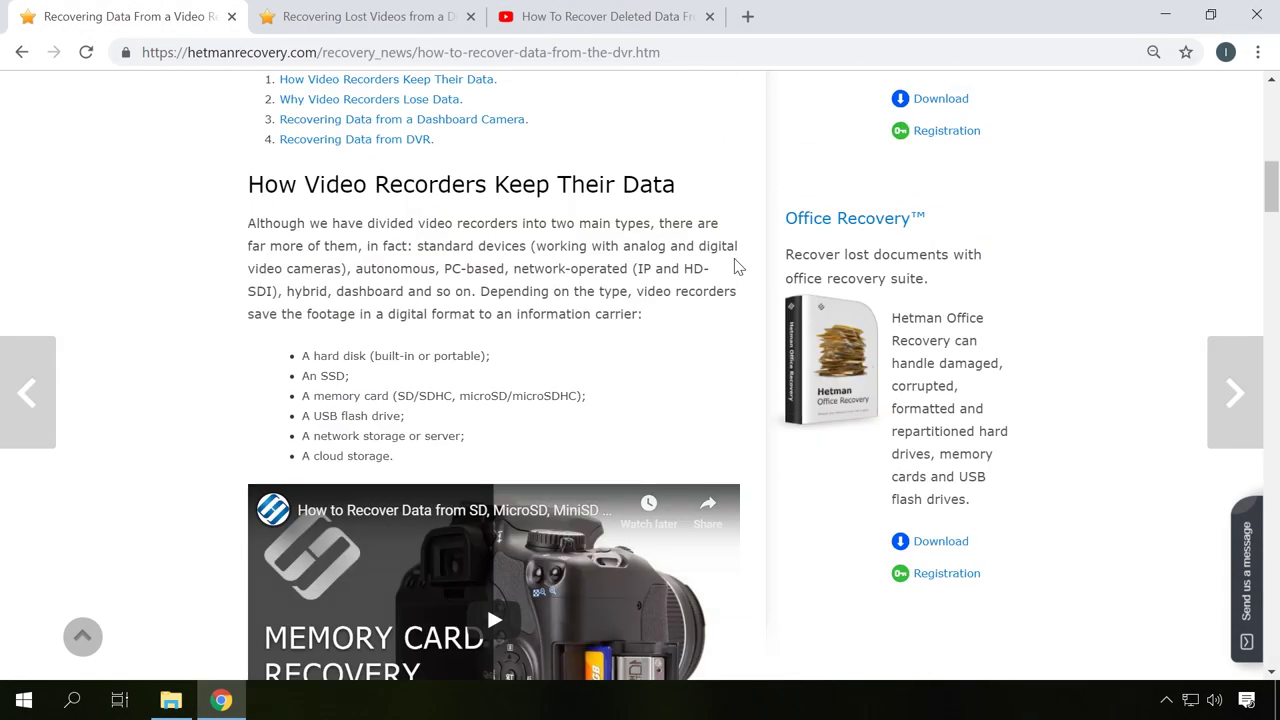
scroll(737, 266, "down", 7)
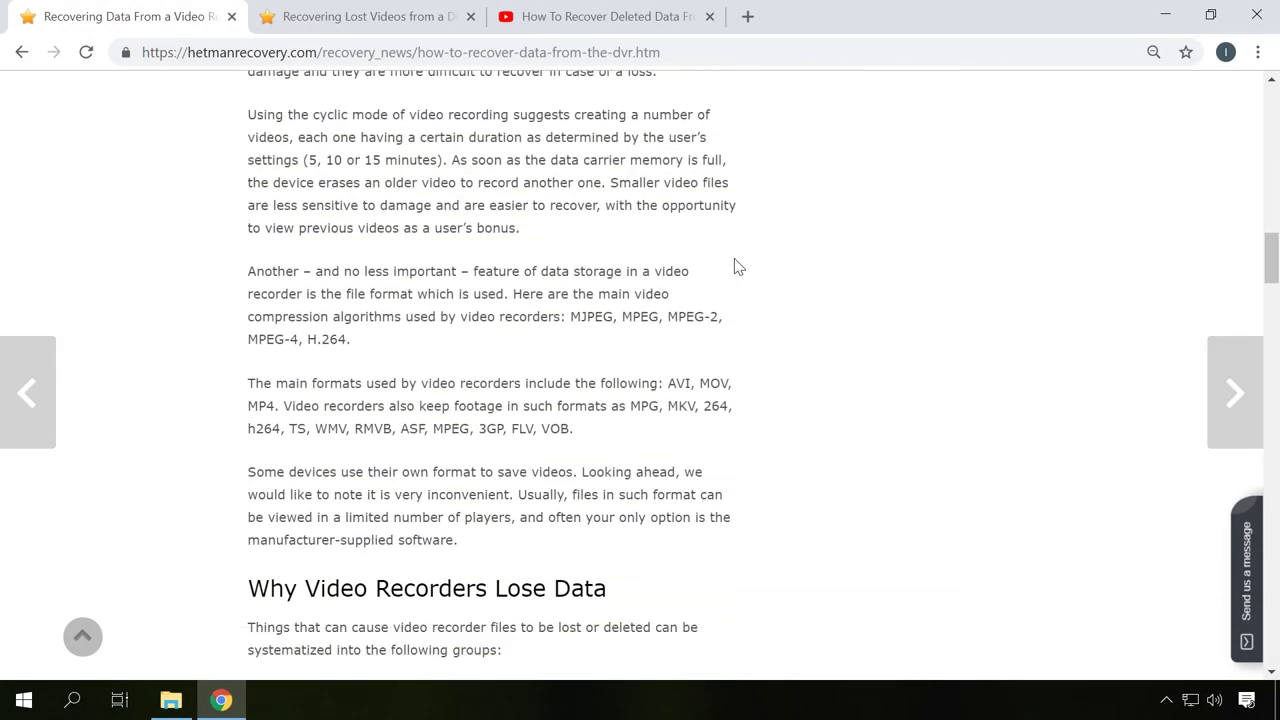
scroll(737, 266, "down", 8)
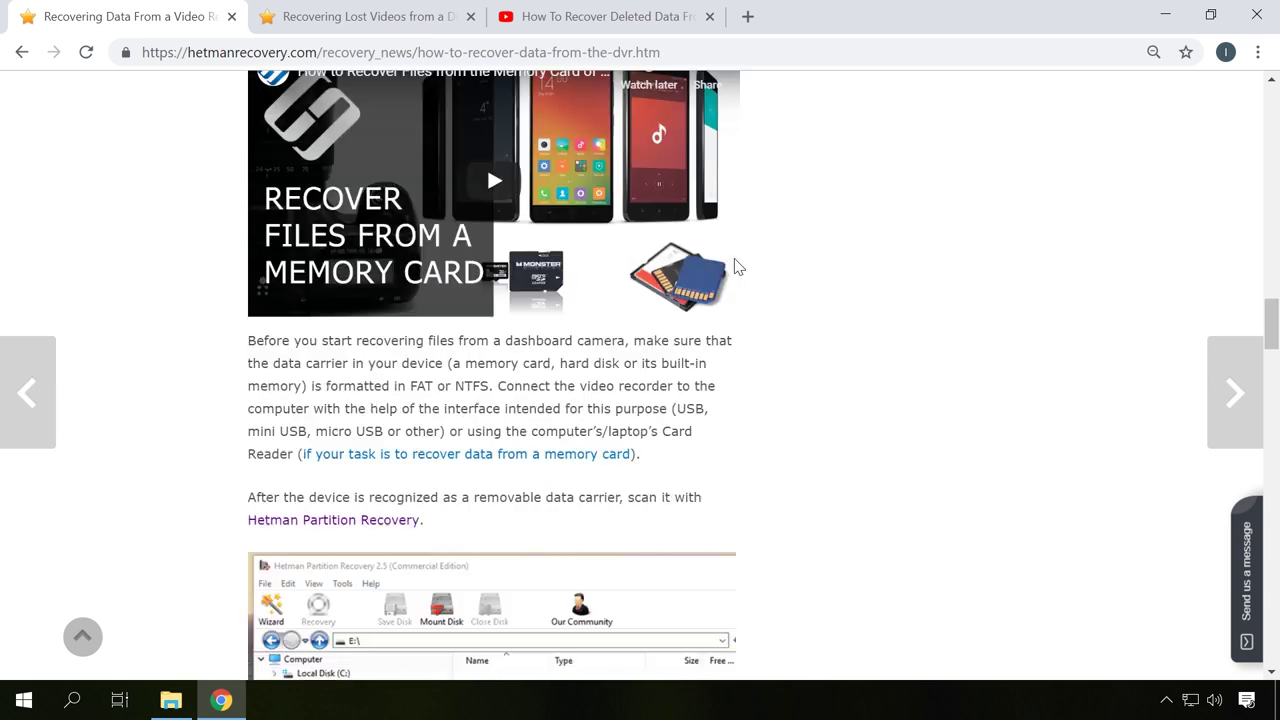
scroll(737, 266, "down", 5)
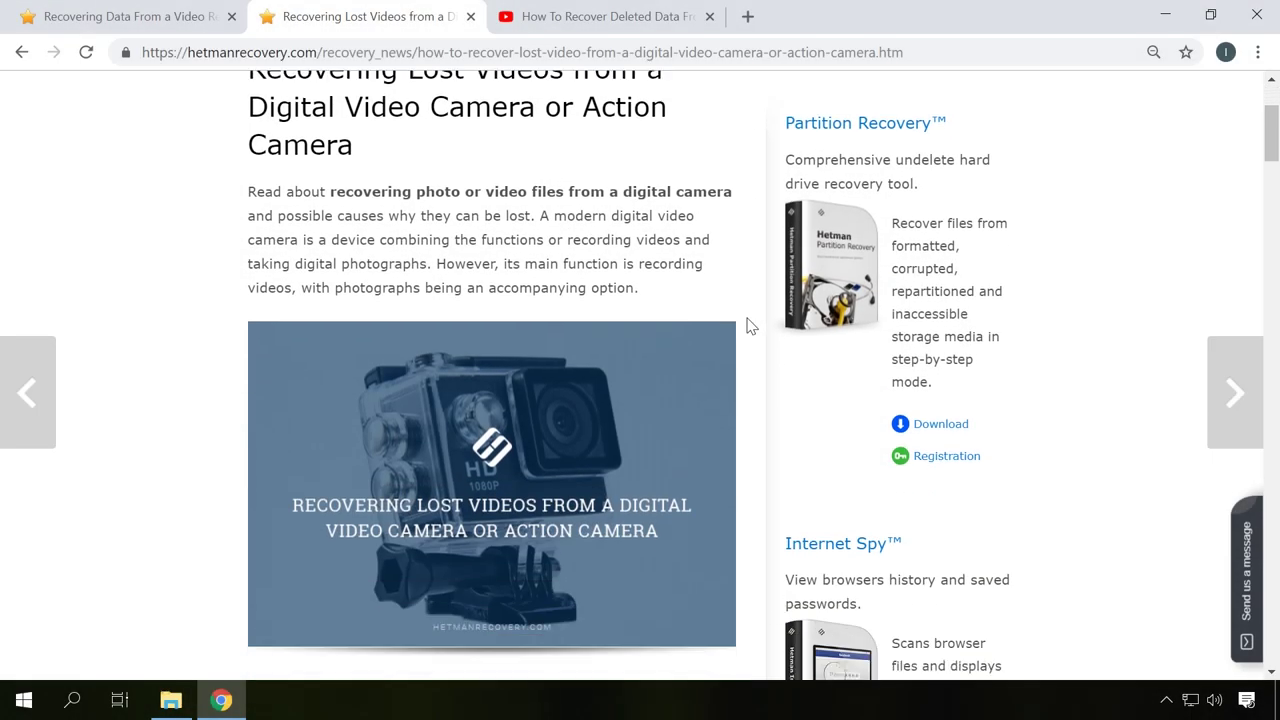
scroll(750, 325, "down", 6)
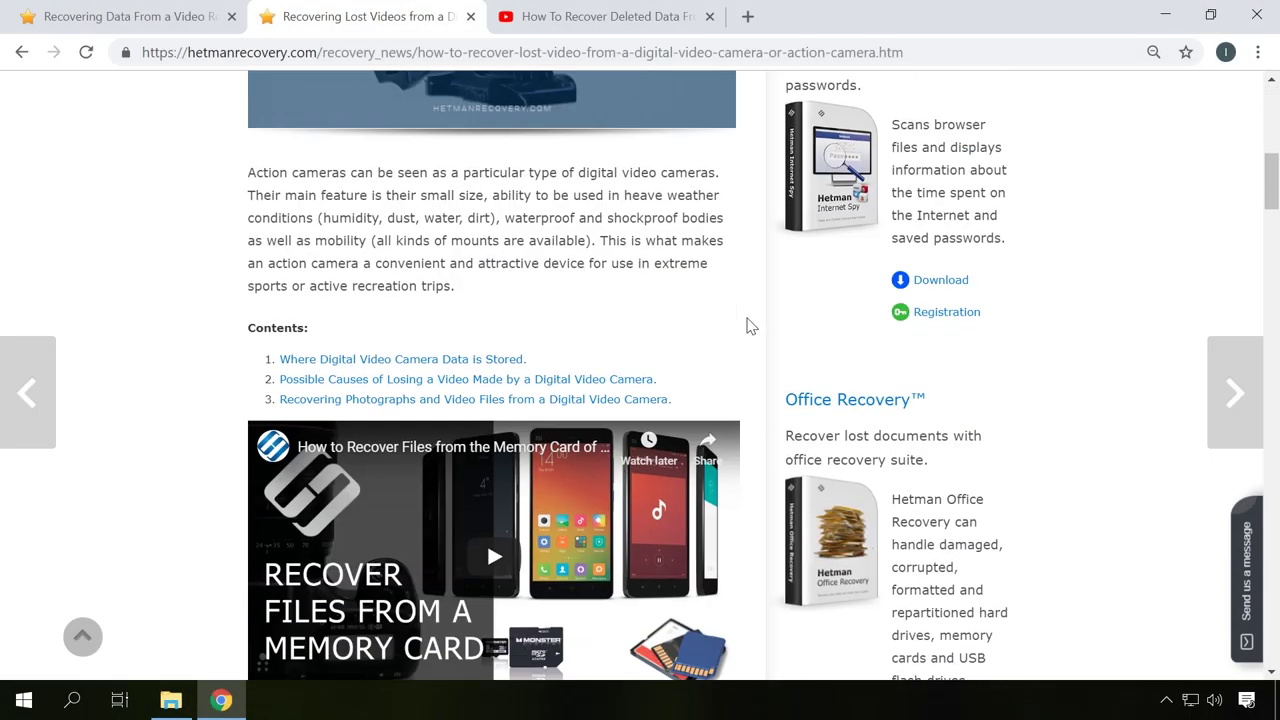
scroll(750, 325, "down", 8)
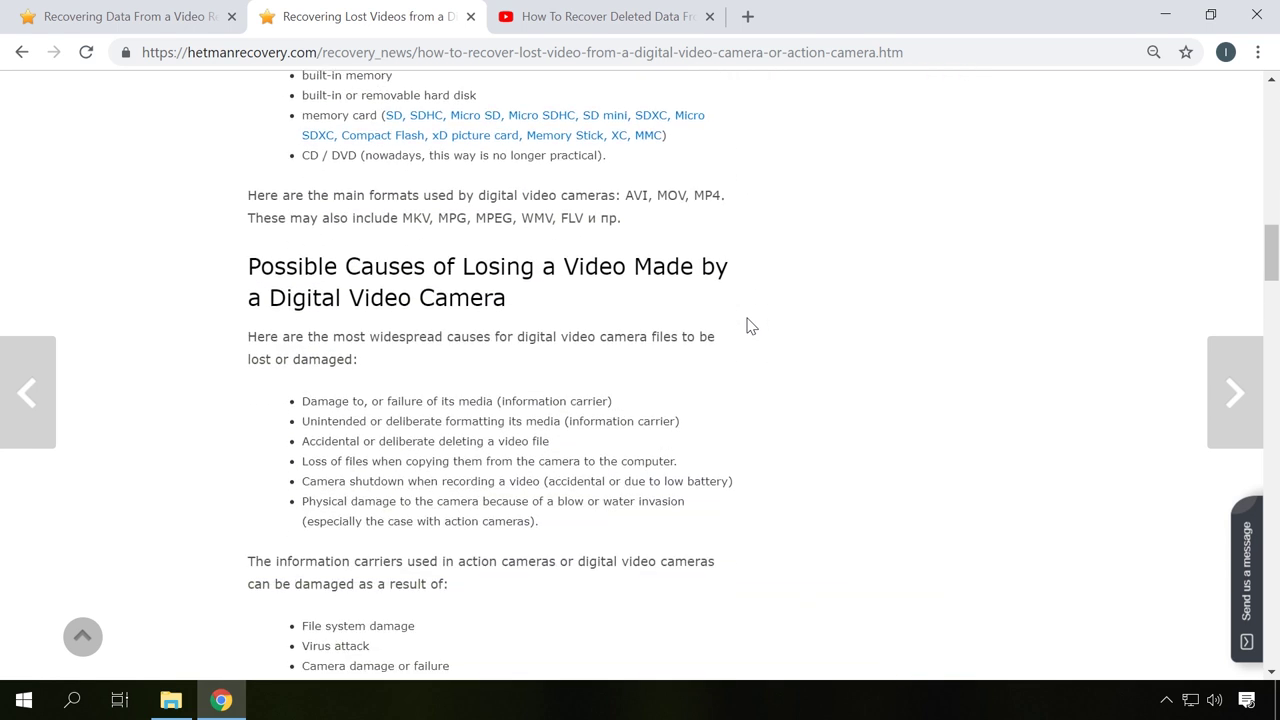
scroll(750, 325, "down", 9)
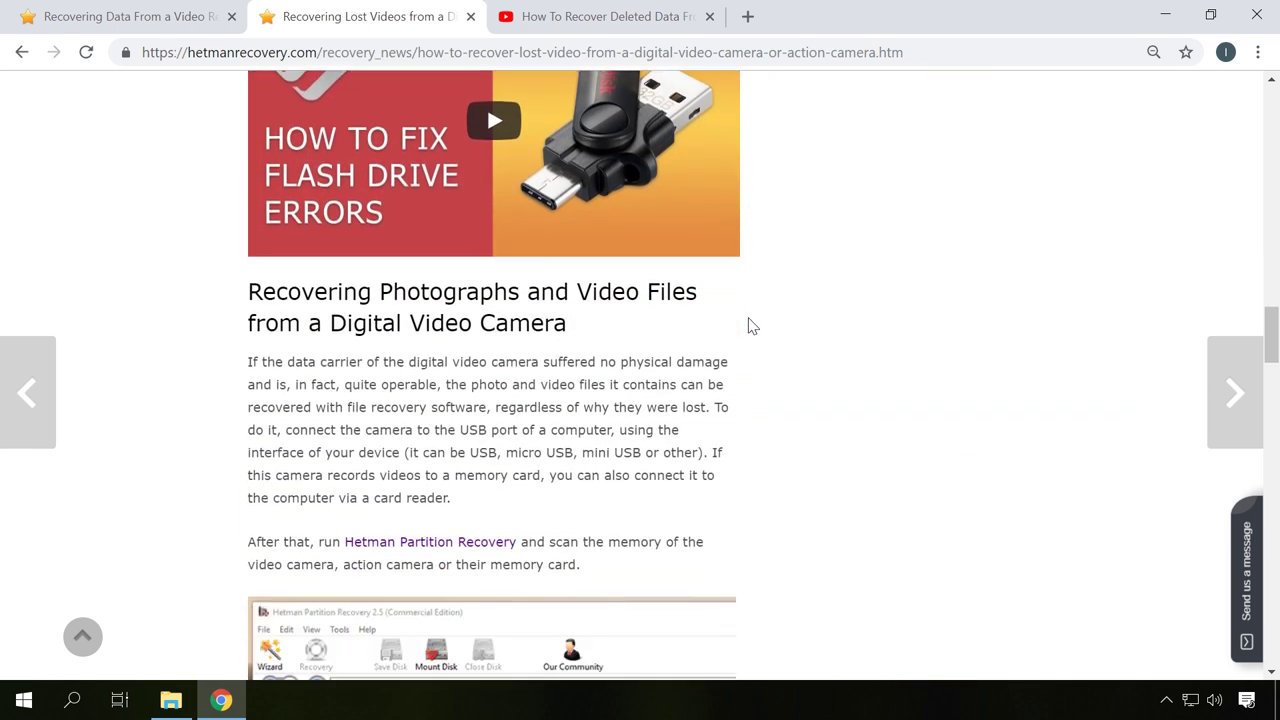
scroll(752, 326, "down", 9)
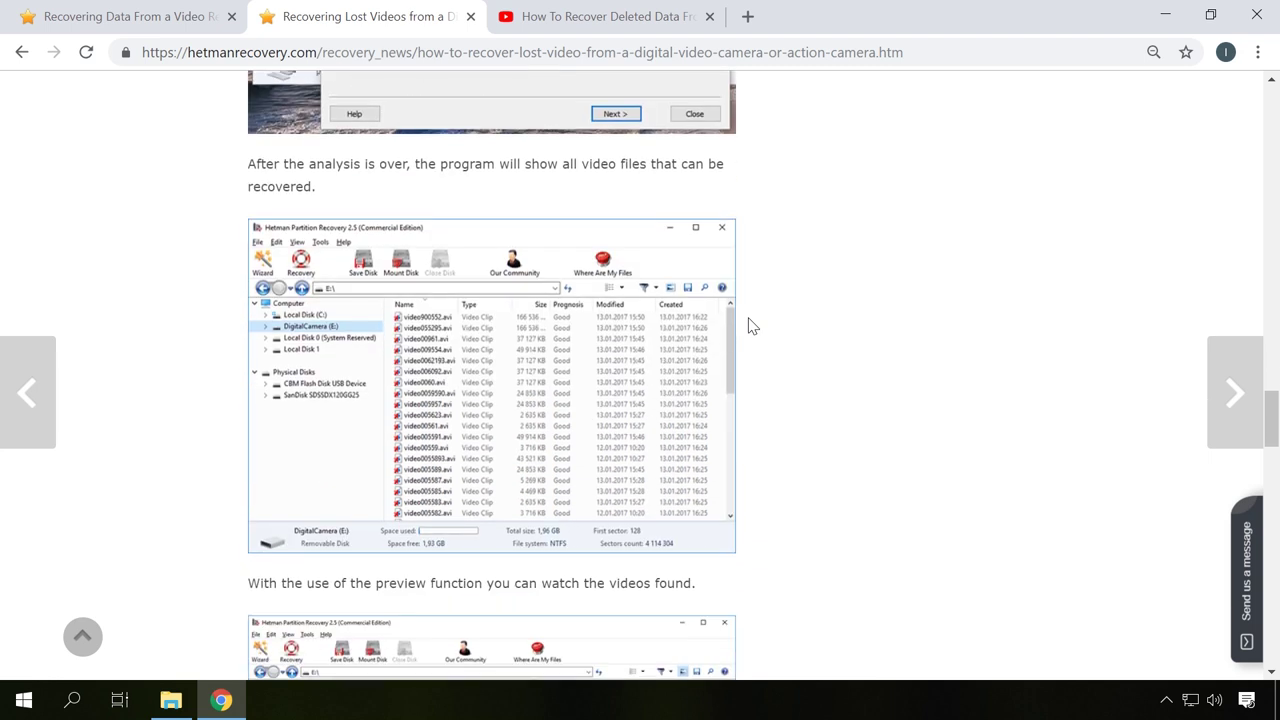
scroll(752, 326, "down", 6)
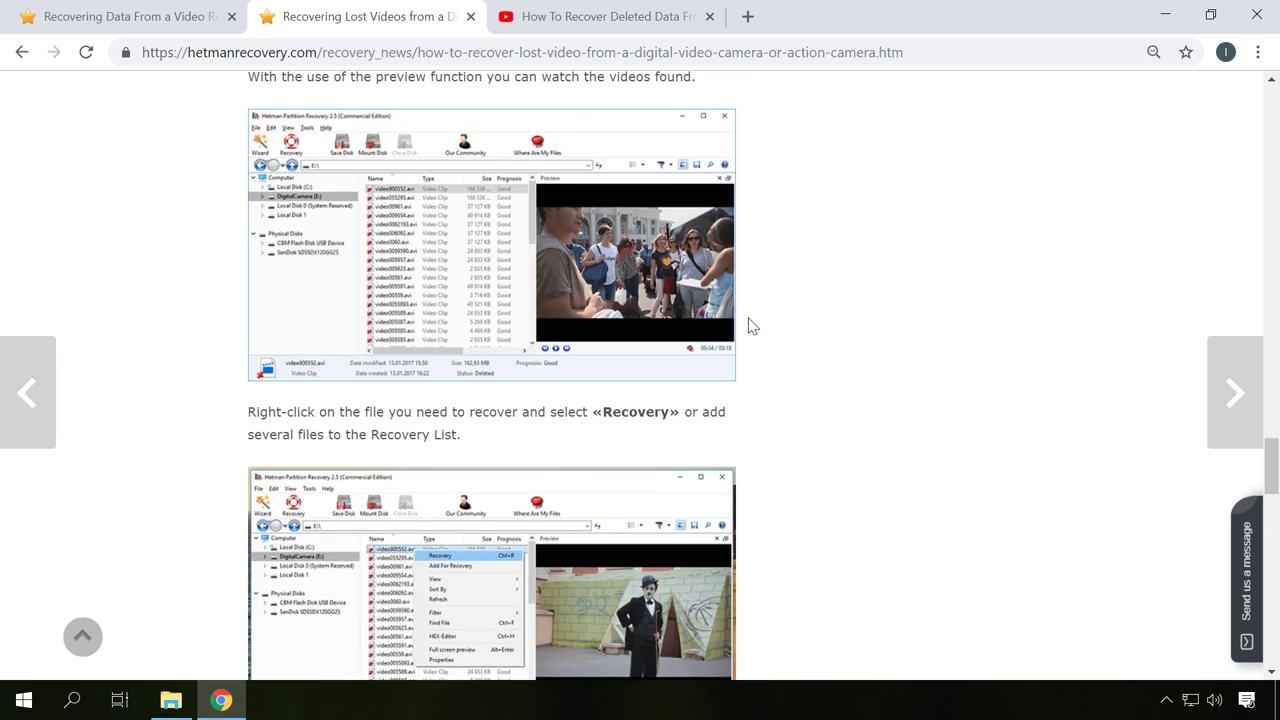
scroll(752, 326, "down", 4)
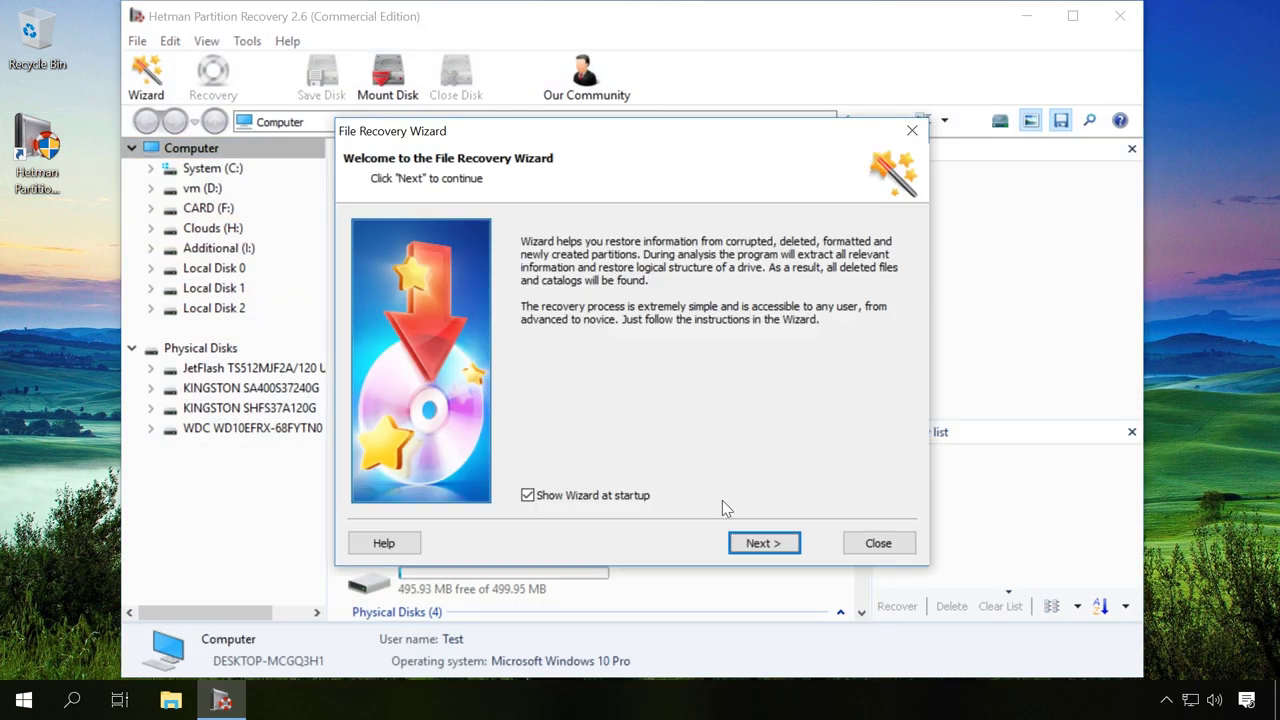
- Dismiss the wizard, maximize the window, and run a fast scan of CARD (F:)
left_click(880, 548)
left_click(1073, 16)
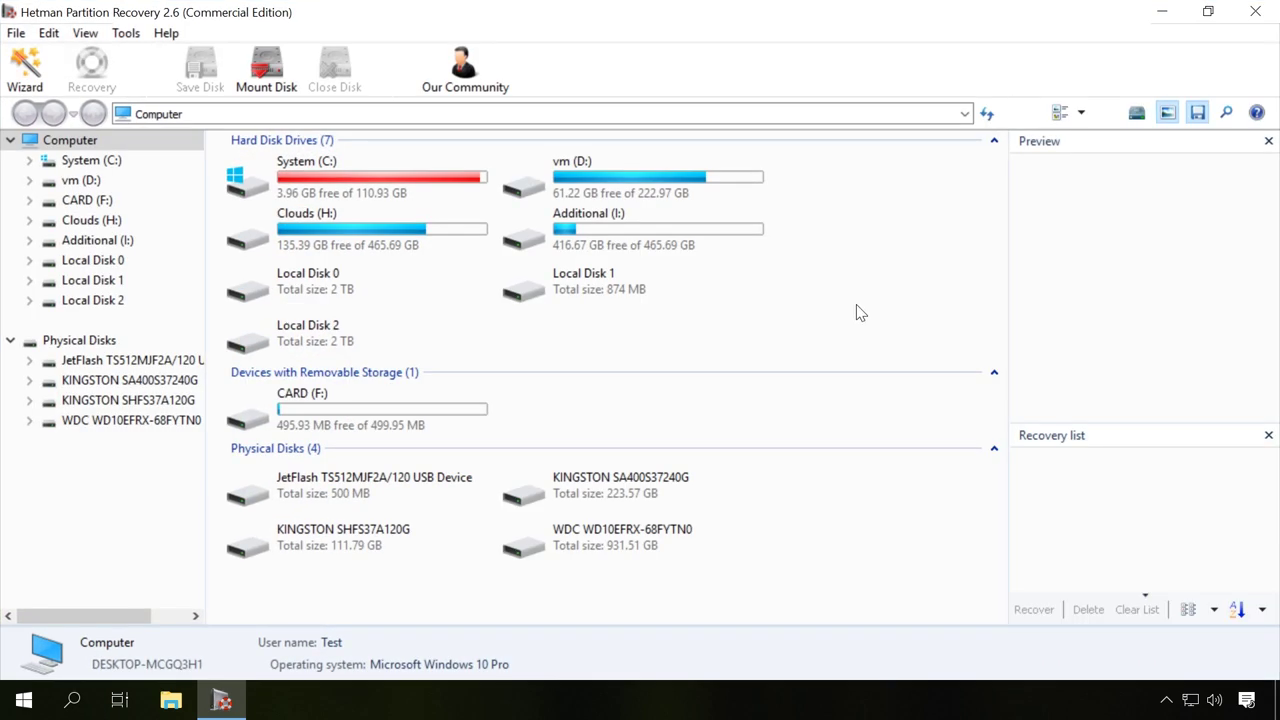
double_click(130, 208)
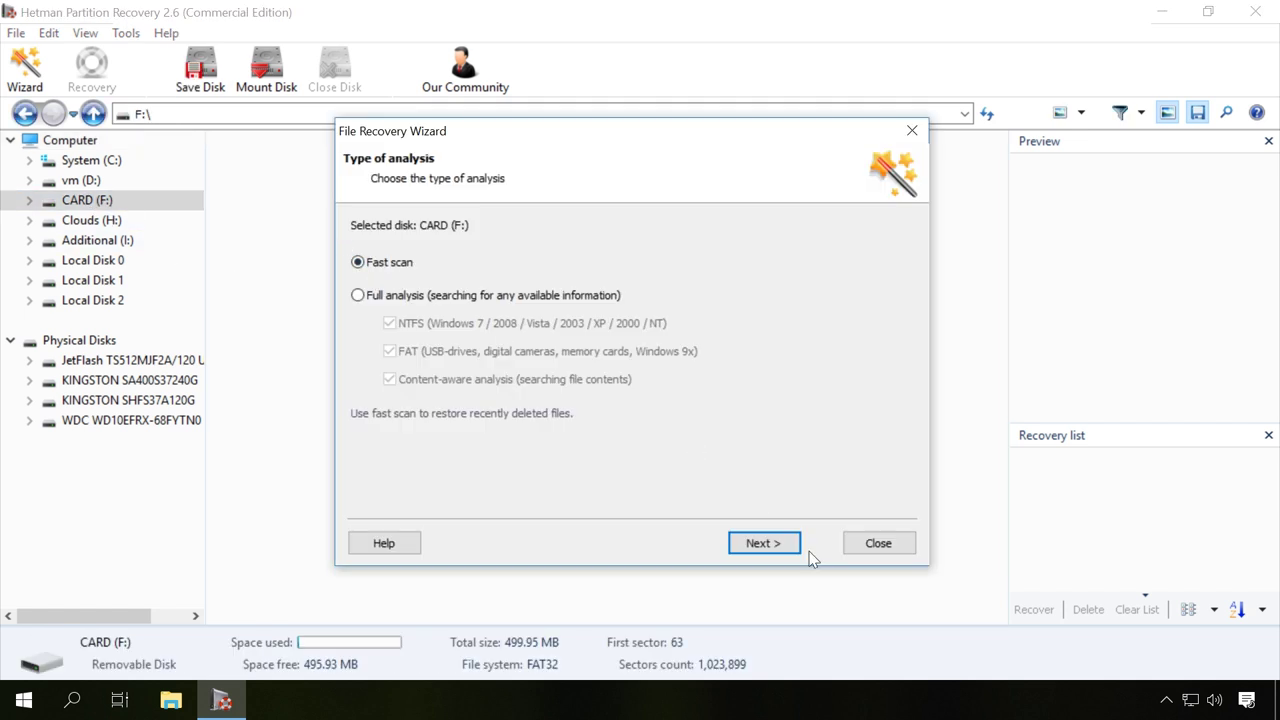
left_click(765, 546)
left_click(765, 545)
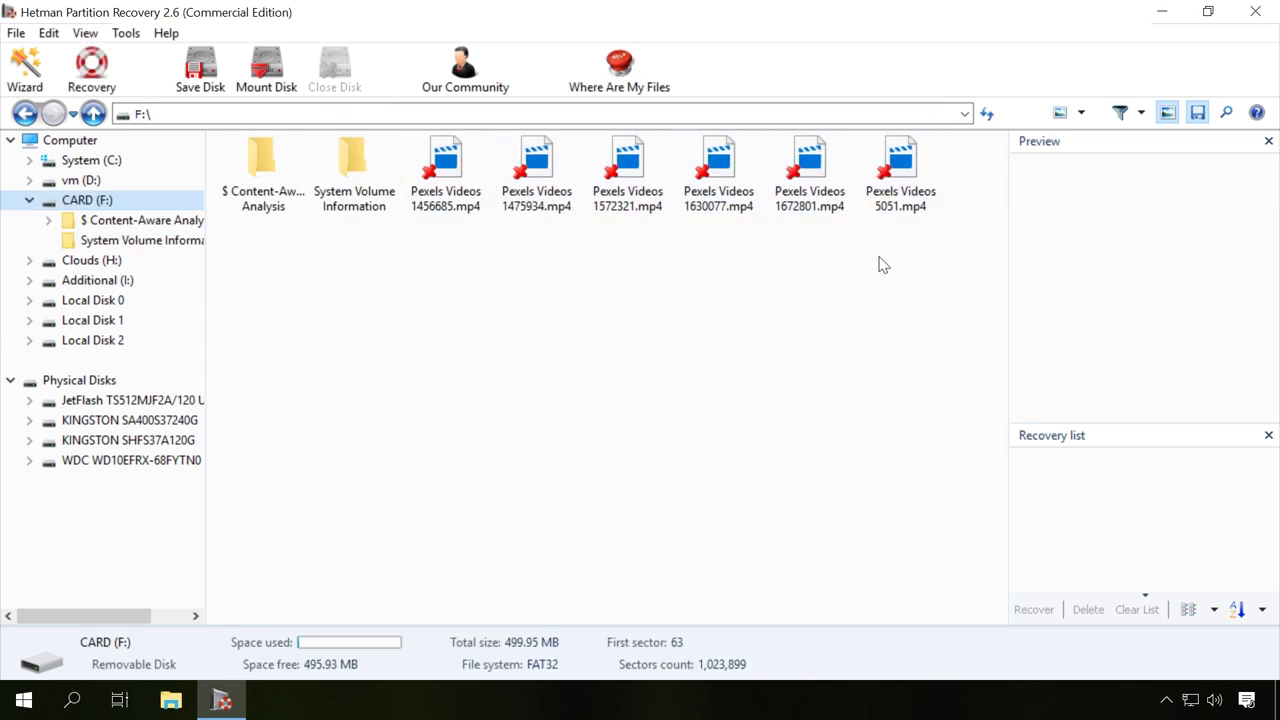
- Preview the deleted 5051 and 1672801 MP4 videos, then queue 1630077, 1672801 and 5051 for recovery
left_click(888, 176)
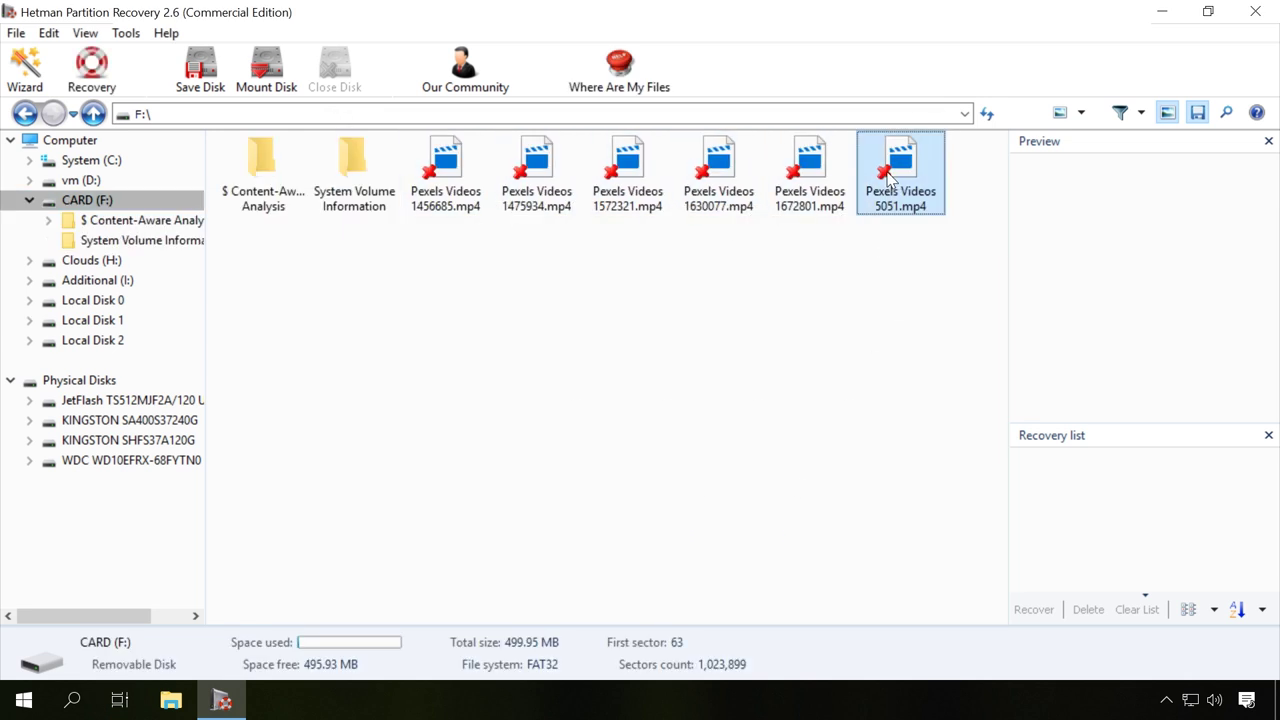
left_click(1052, 408)
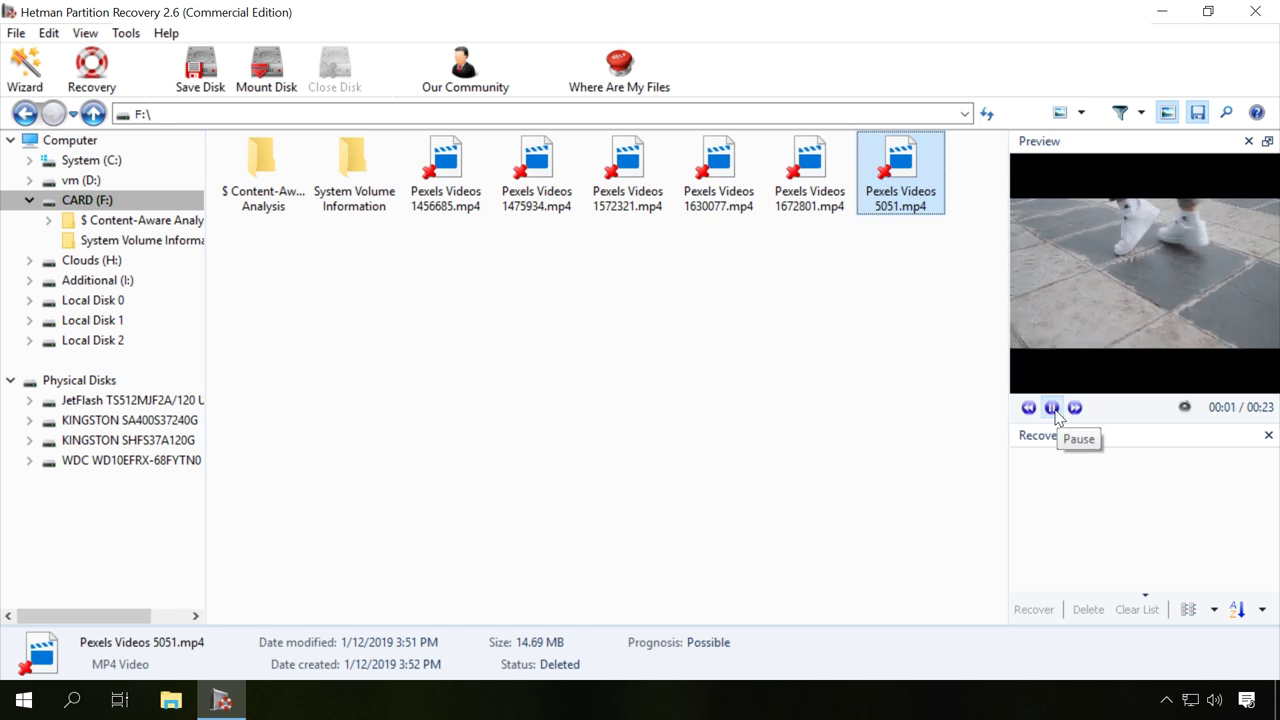
left_click(812, 178)
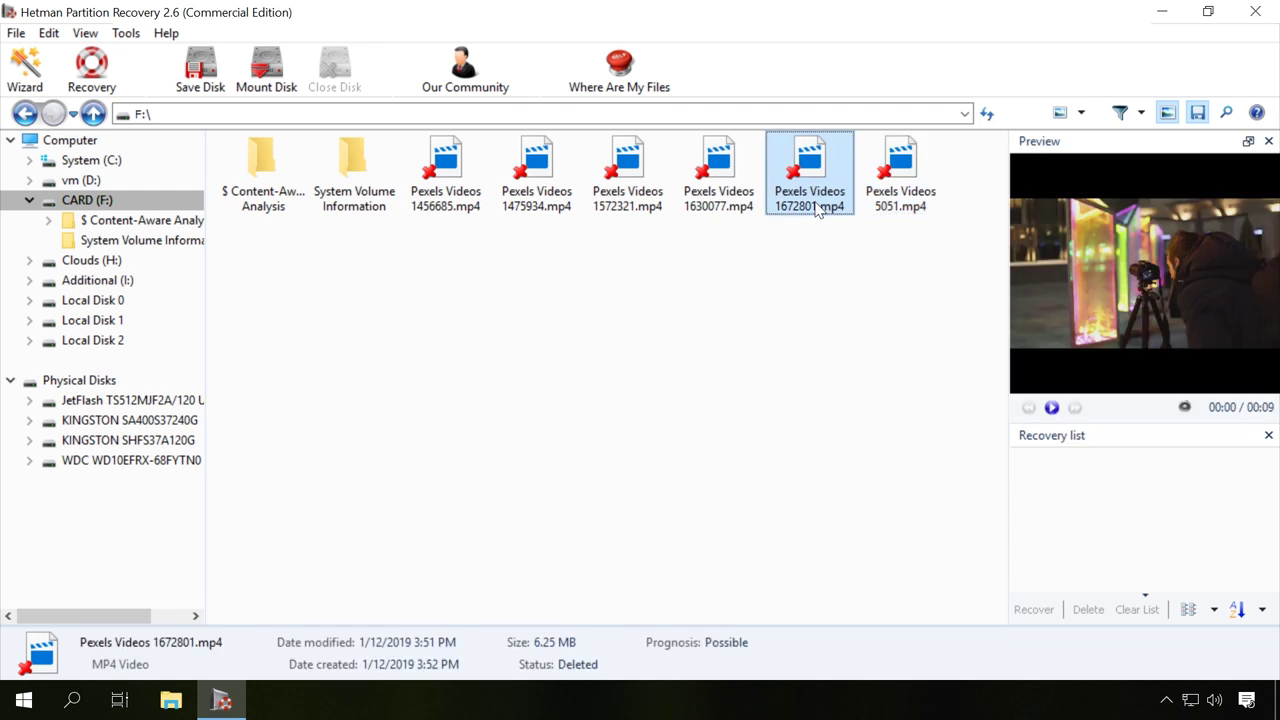
left_click(1052, 408)
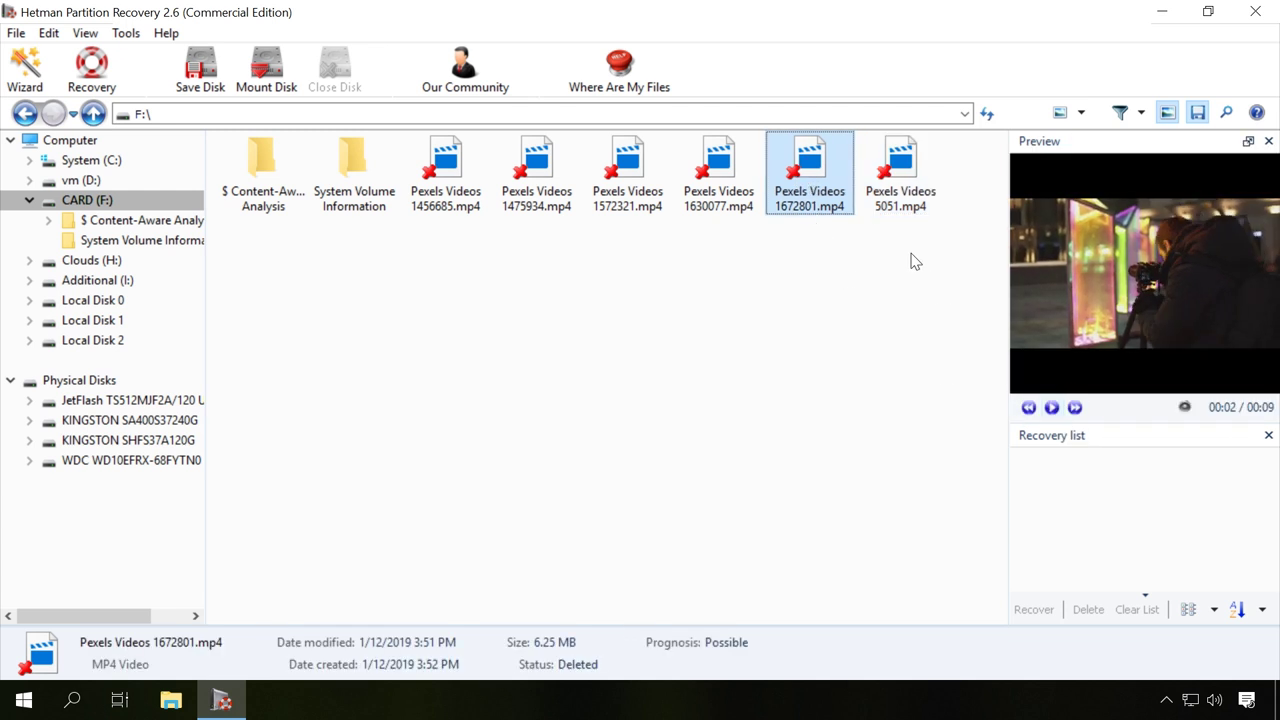
left_click_drag(893, 231, 1071, 482)
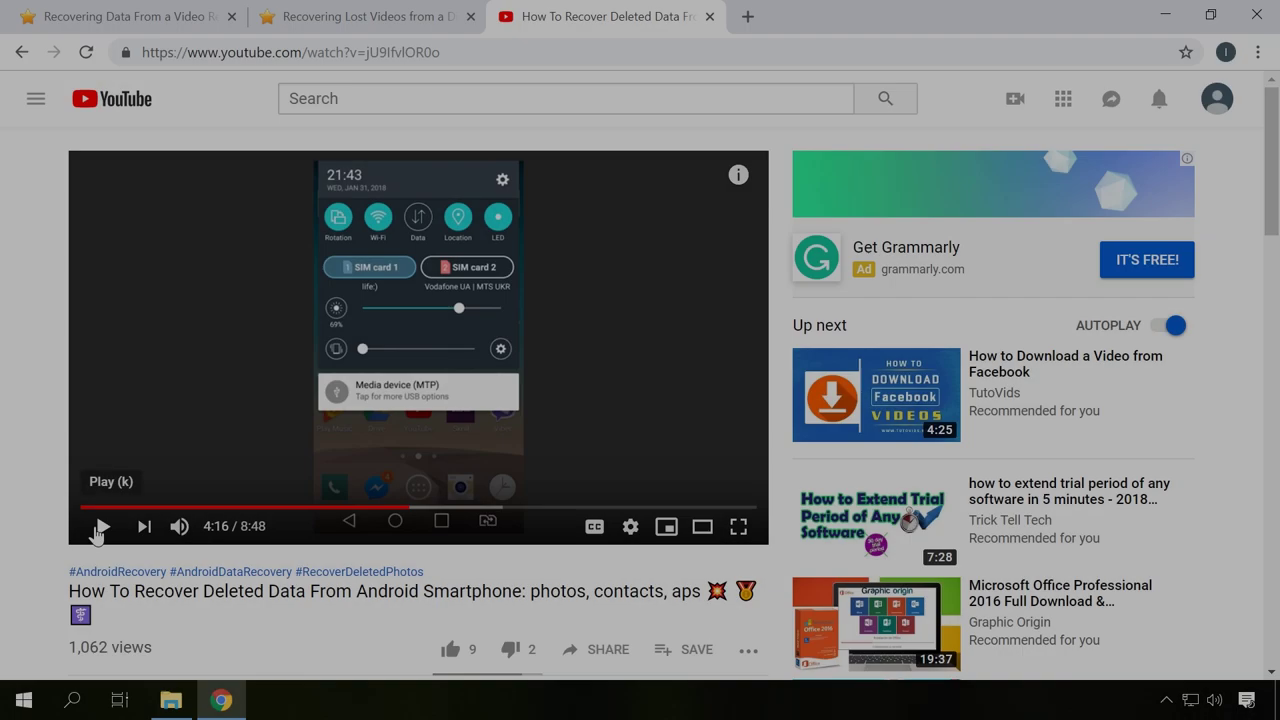